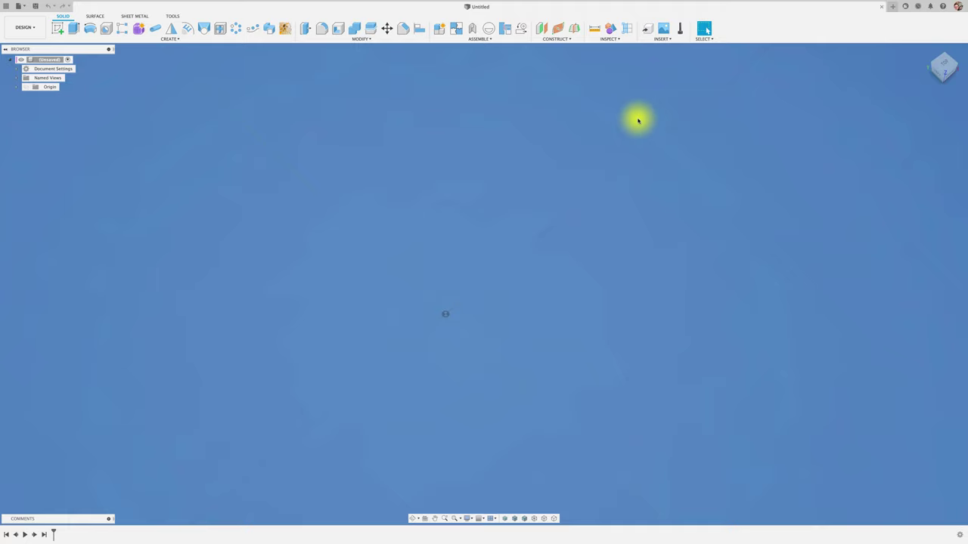
Search the McMaster-Carr catalog for 'gear', then move and enlarge the results dialog.
{"action": "left_click", "coordinate": [665, 39]}
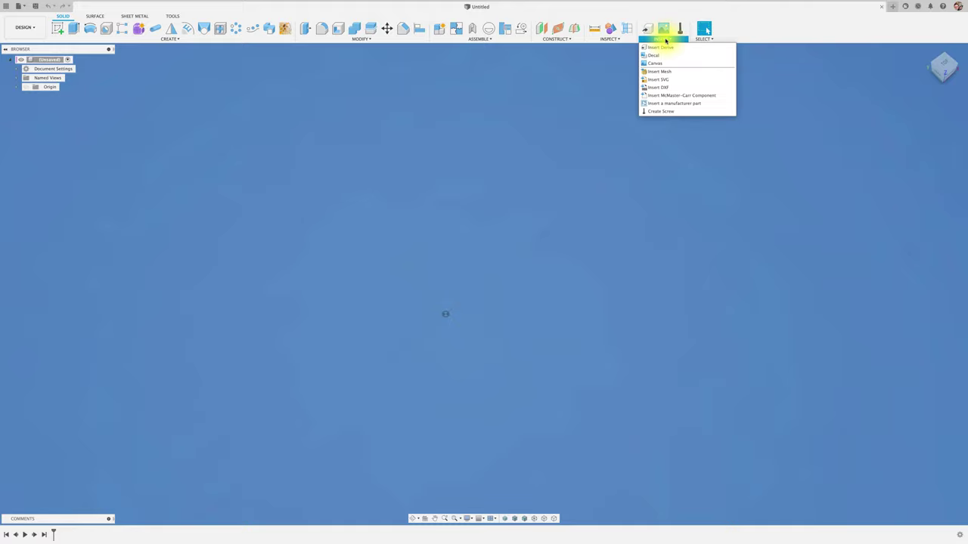
{"action": "left_click", "coordinate": [691, 98]}
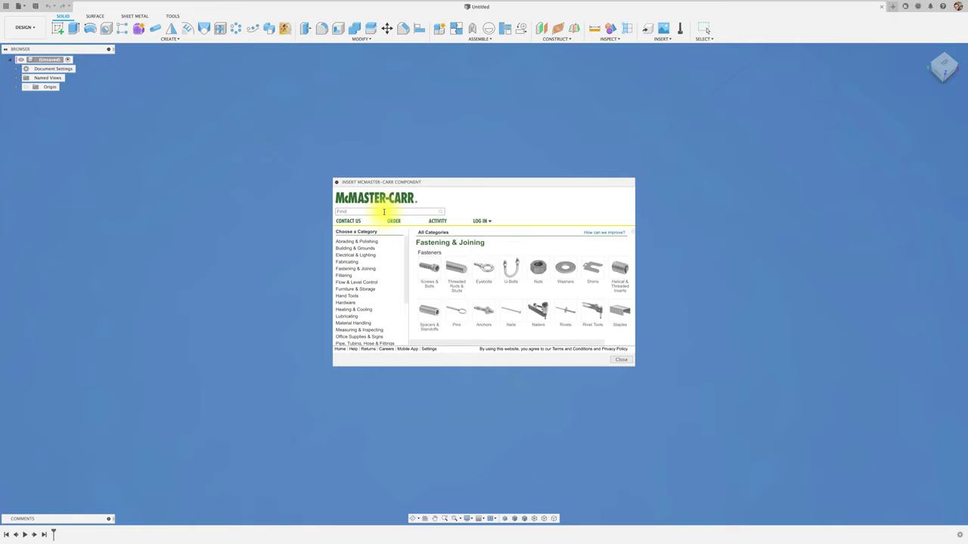
{"action": "type", "text": "gear"}
{"action": "key", "text": "Return"}
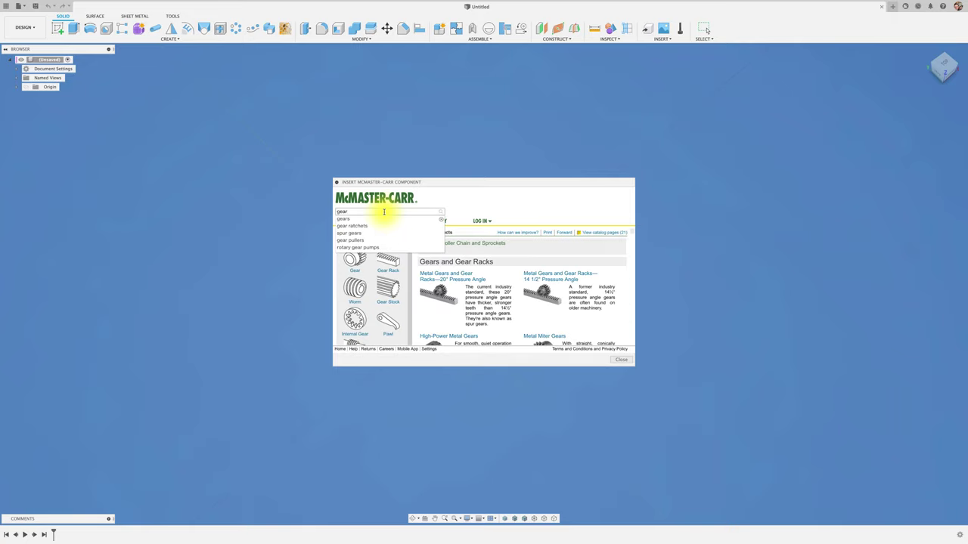
{"action": "left_click_drag", "start_coordinate": [473, 183], "coordinate": [369, 93]}
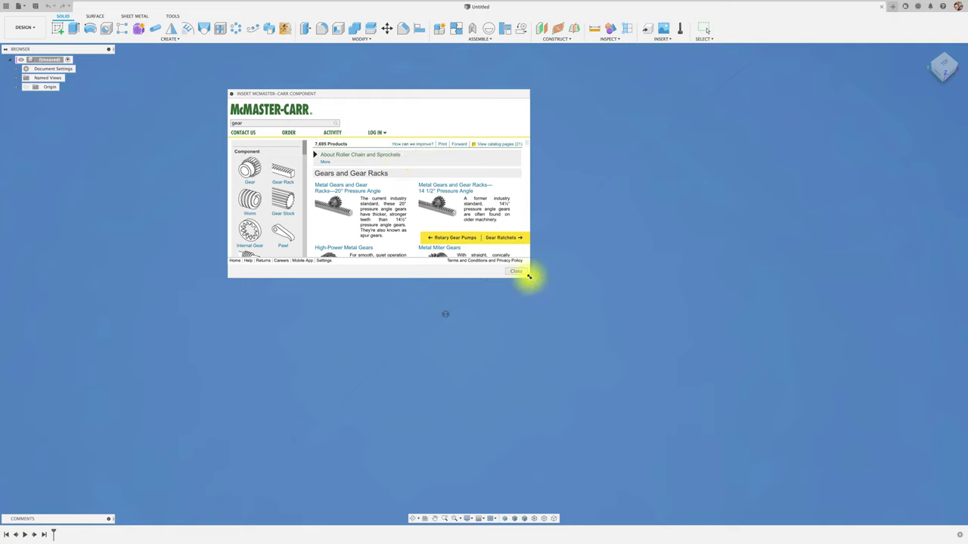
{"action": "left_click_drag", "start_coordinate": [529, 277], "coordinate": [724, 462]}
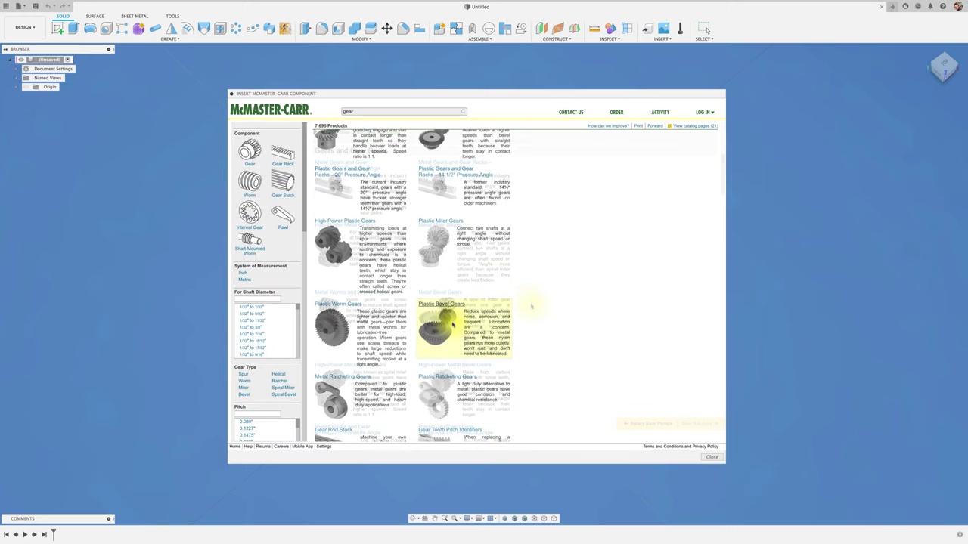
Open the Plastic Bevel Gears page and scroll down to its Pinions table.
{"action": "left_click", "coordinate": [446, 316]}
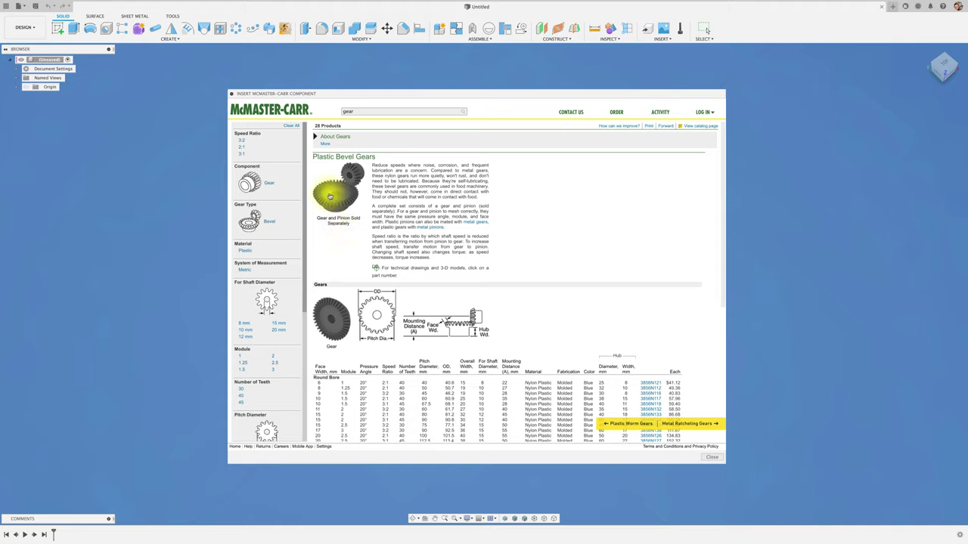
{"action": "mouse_move", "coordinate": [338, 187]}
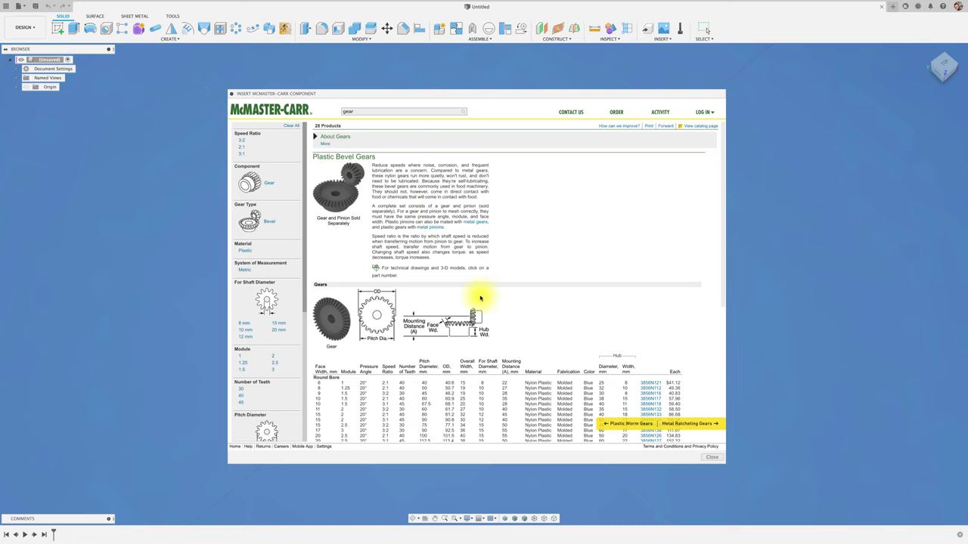
{"action": "scroll", "coordinate": [479, 301], "scroll_direction": "down", "scroll_amount": 3}
{"action": "scroll", "coordinate": [480, 298], "scroll_direction": "down", "scroll_amount": 2}
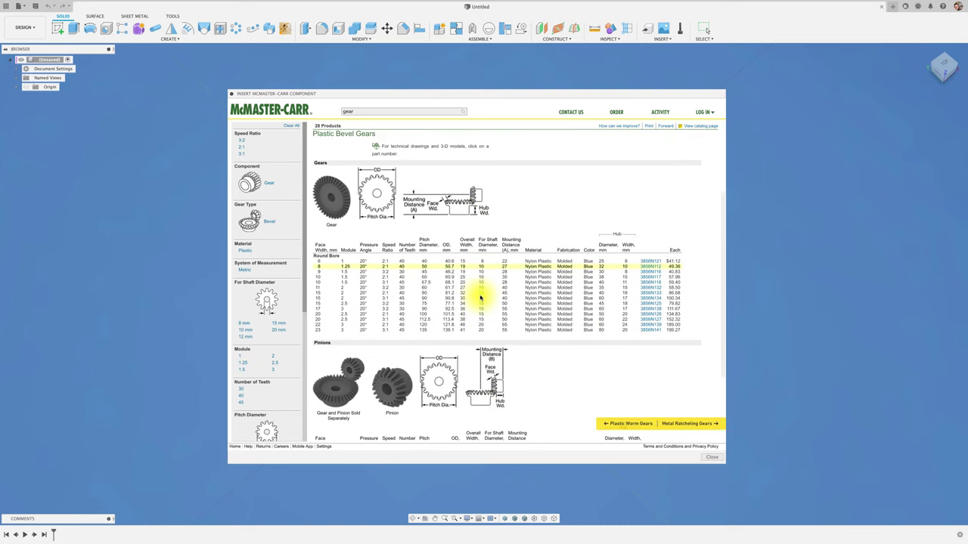
{"action": "scroll", "coordinate": [480, 298], "scroll_direction": "down", "scroll_amount": 2}
{"action": "scroll", "coordinate": [445, 296], "scroll_direction": "up", "scroll_amount": 1}
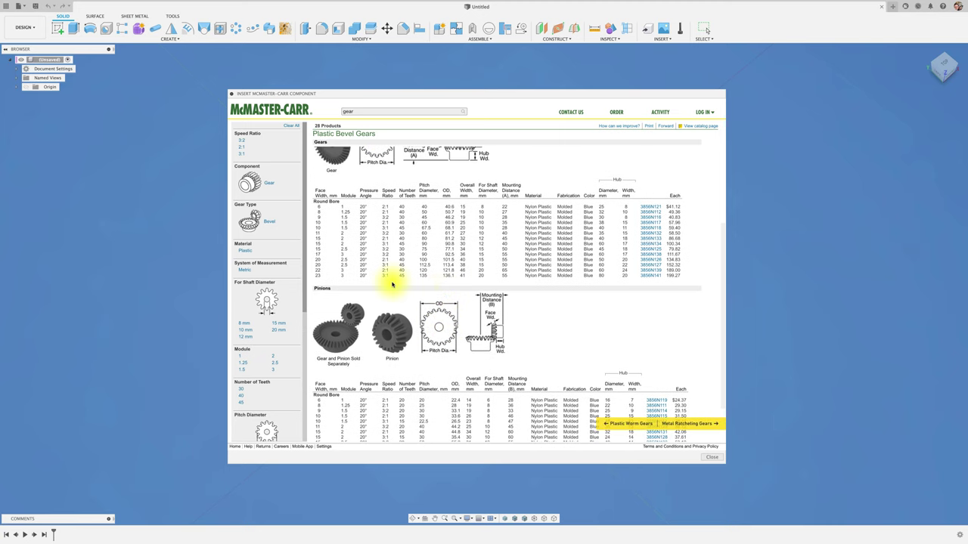
{"action": "scroll", "coordinate": [474, 282], "scroll_direction": "down", "scroll_amount": 1}
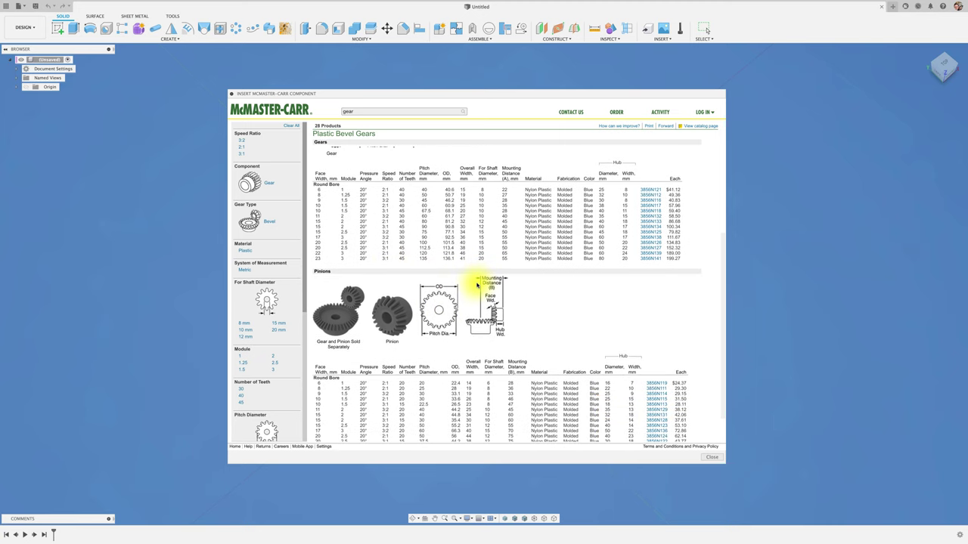
{"action": "scroll", "coordinate": [477, 284], "scroll_direction": "down", "scroll_amount": 1}
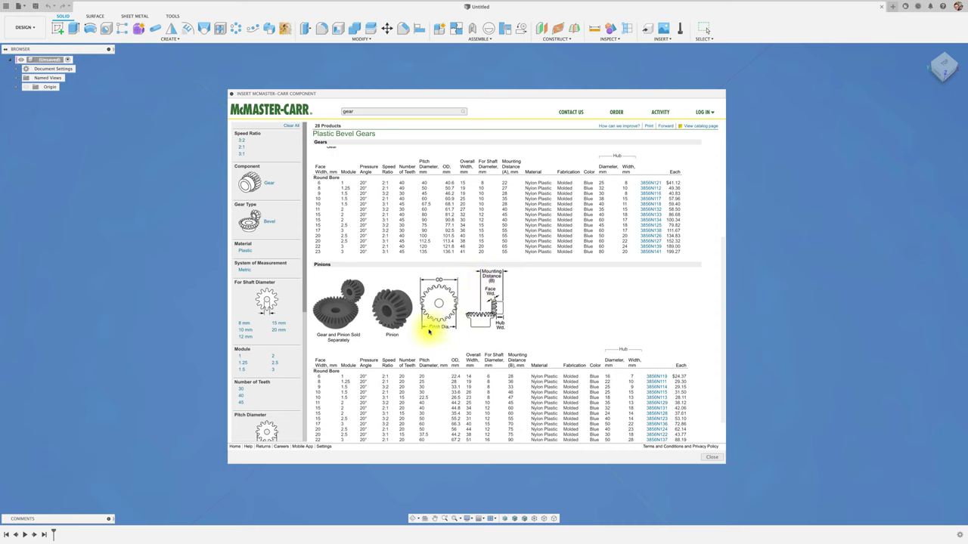
{"action": "scroll", "coordinate": [428, 329], "scroll_direction": "down", "scroll_amount": 1}
{"action": "scroll", "coordinate": [465, 346], "scroll_direction": "down", "scroll_amount": 1}
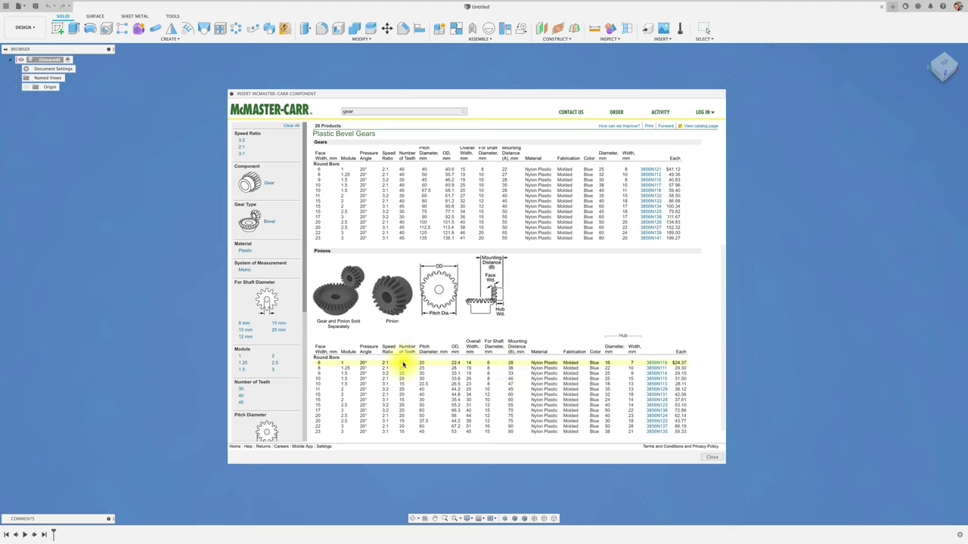
{"action": "scroll", "coordinate": [402, 365], "scroll_direction": "down", "scroll_amount": 1}
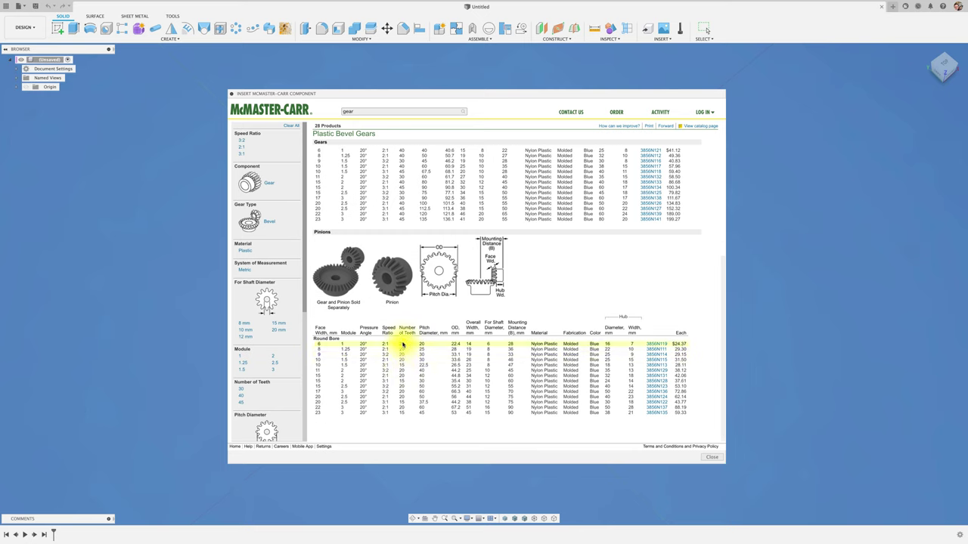
Open the detail page for the 6 mm face width pinion 3856N119.
{"action": "left_click", "coordinate": [657, 347]}
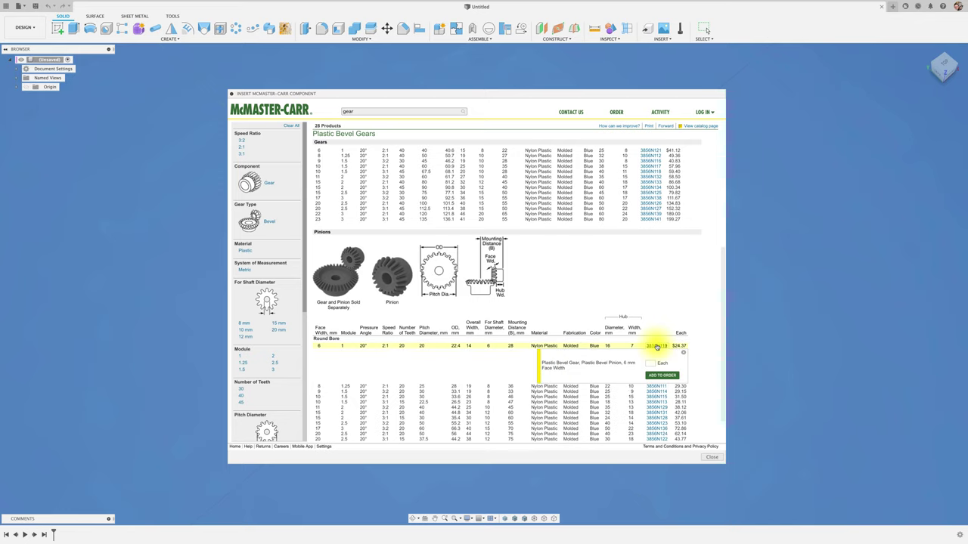
{"action": "left_click", "coordinate": [562, 358]}
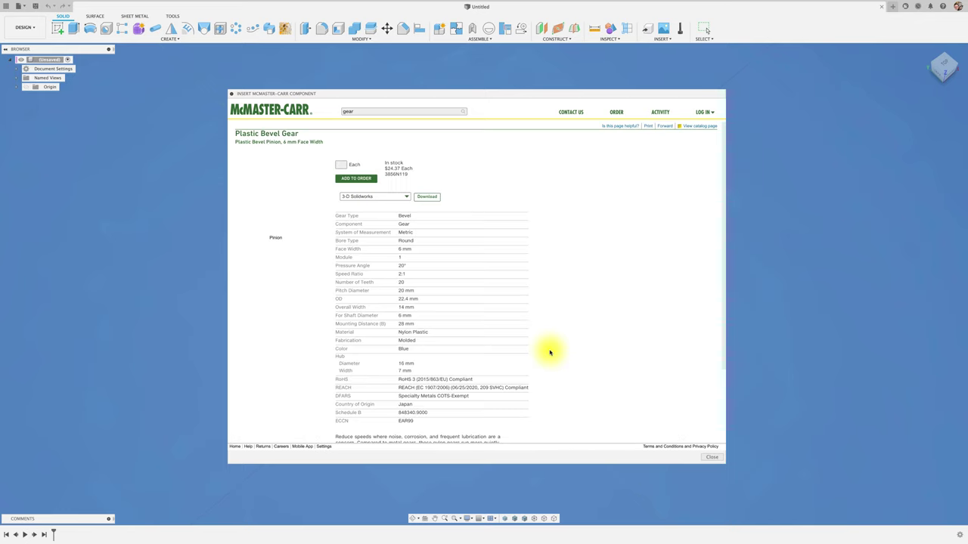
{"action": "scroll", "coordinate": [467, 320], "scroll_direction": "down", "scroll_amount": 5}
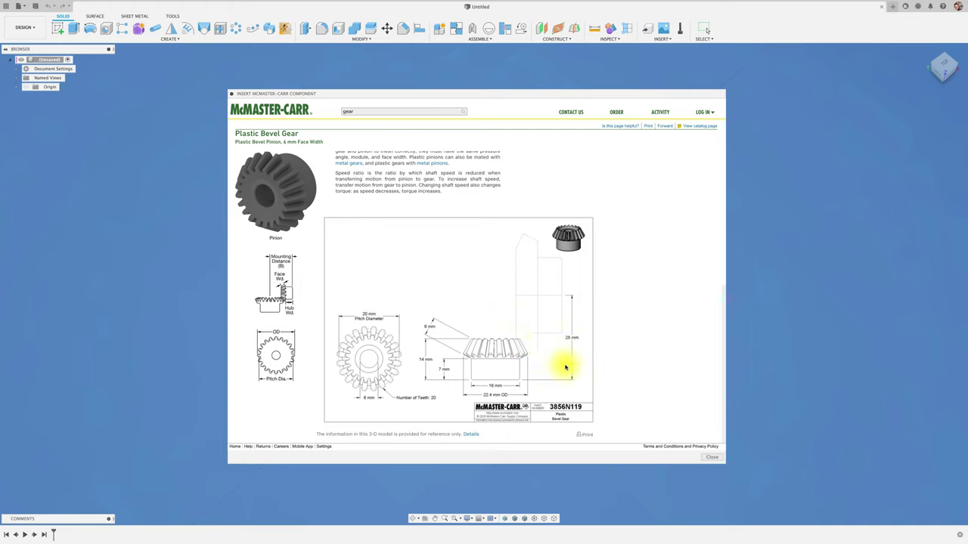
{"action": "scroll", "coordinate": [455, 314], "scroll_direction": "up", "scroll_amount": 3}
{"action": "scroll", "coordinate": [455, 313], "scroll_direction": "up", "scroll_amount": 4}
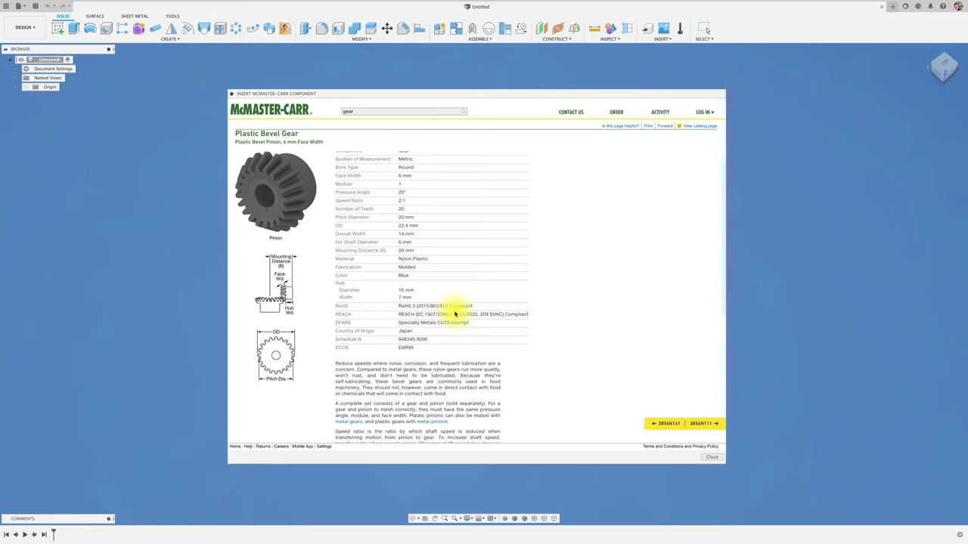
{"action": "scroll", "coordinate": [454, 314], "scroll_direction": "up", "scroll_amount": 3}
Insert pinion 3856N119 as a 3-D STEP model and accept its placement.
{"action": "left_click", "coordinate": [413, 198]}
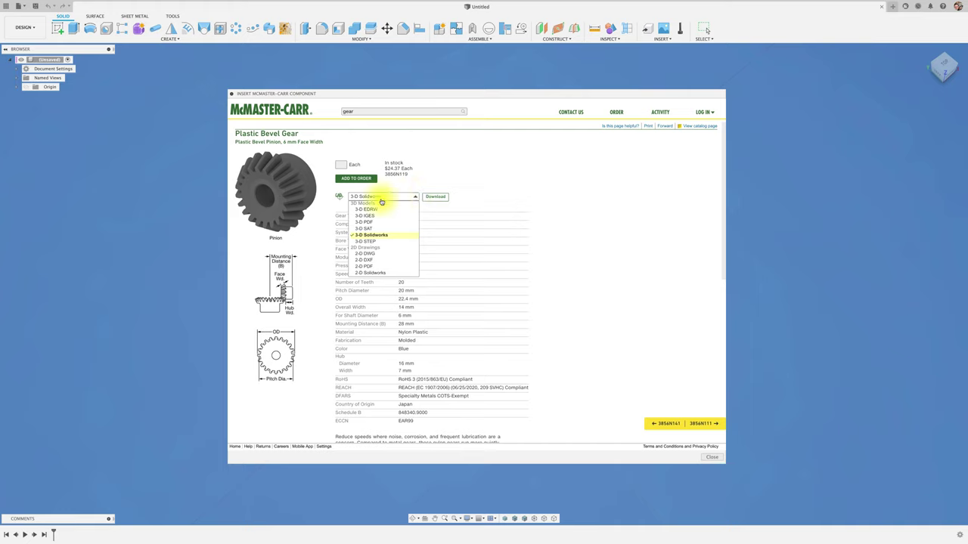
{"action": "left_click", "coordinate": [369, 242]}
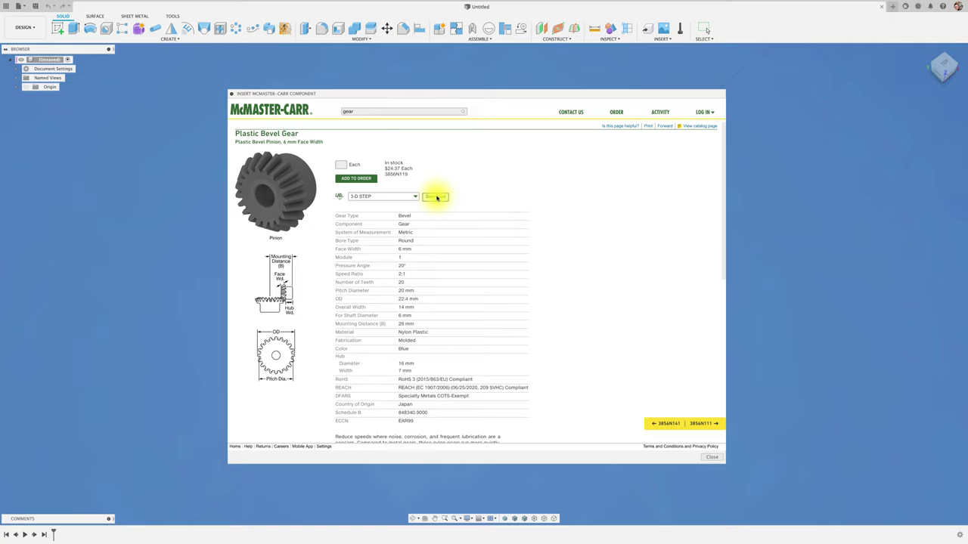
{"action": "left_click", "coordinate": [436, 198]}
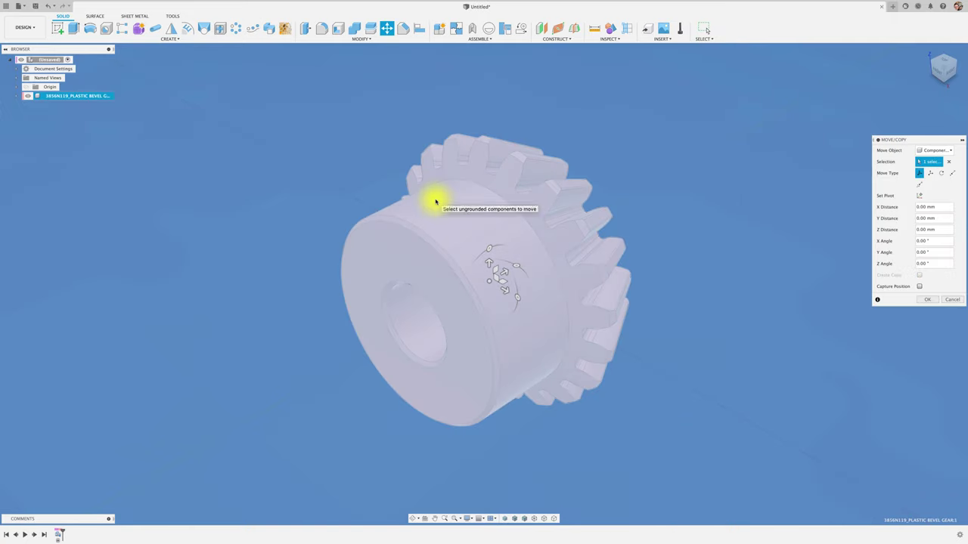
{"action": "left_click", "coordinate": [926, 299]}
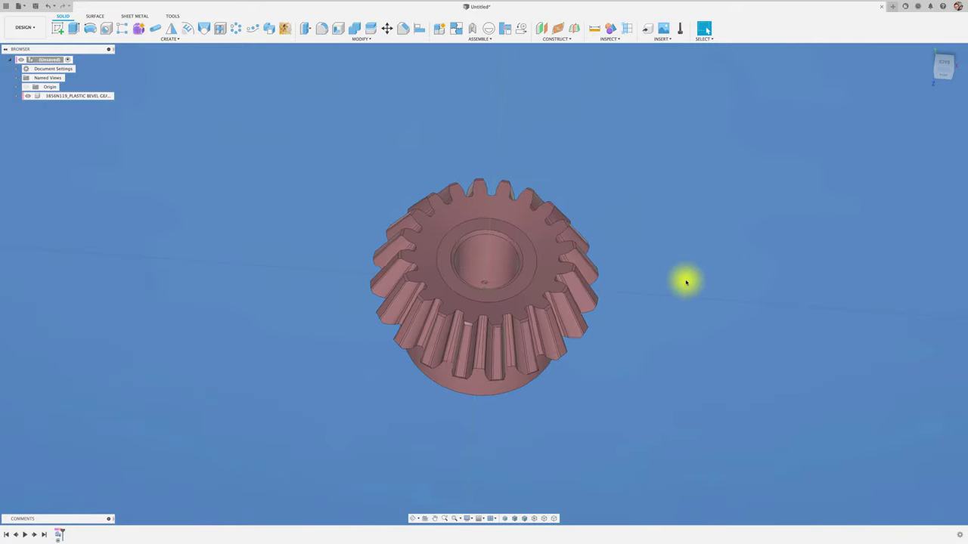
{"action": "left_click", "coordinate": [660, 39]}
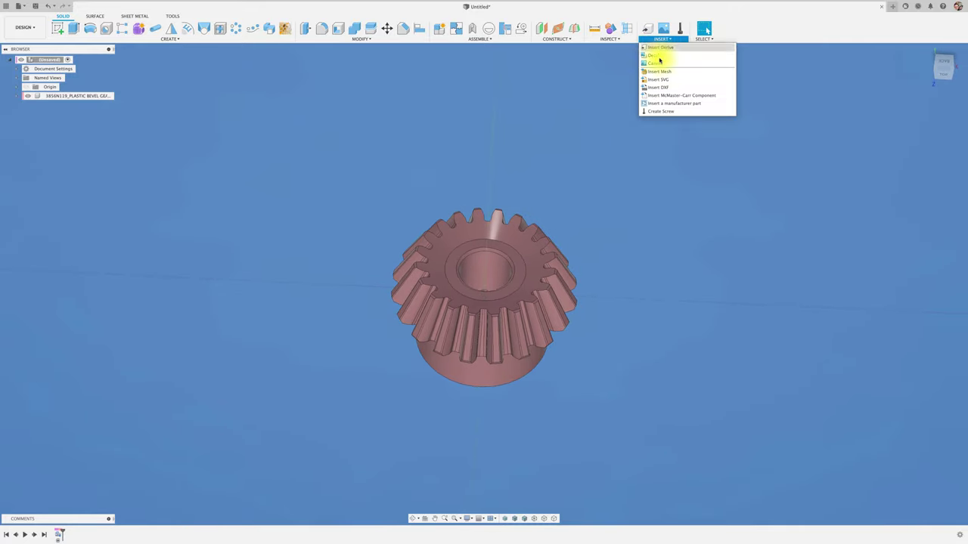
Reopen the McMaster-Carr catalog, search for 'gear', and reposition and enlarge the dialog.
{"action": "left_click", "coordinate": [666, 99]}
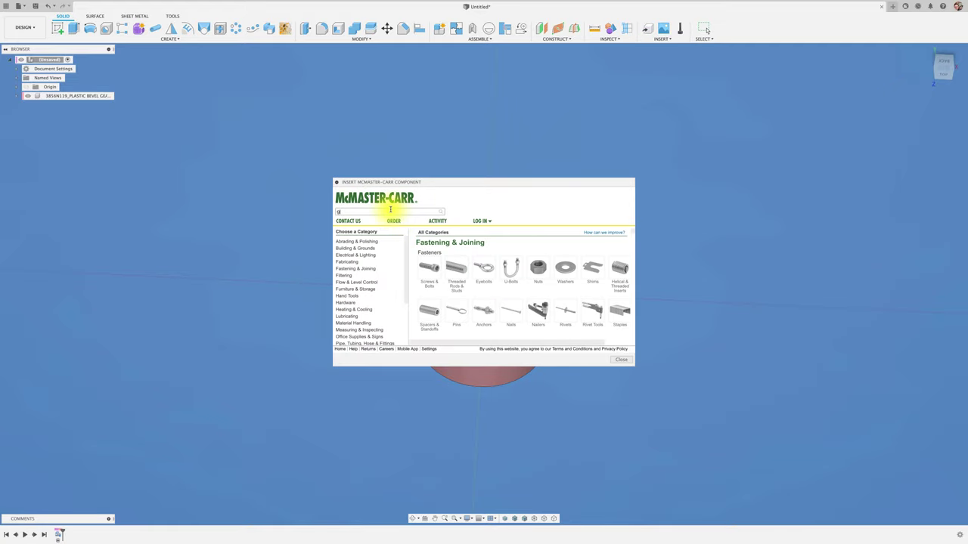
{"action": "type", "text": "ear"}
{"action": "key", "text": "Return"}
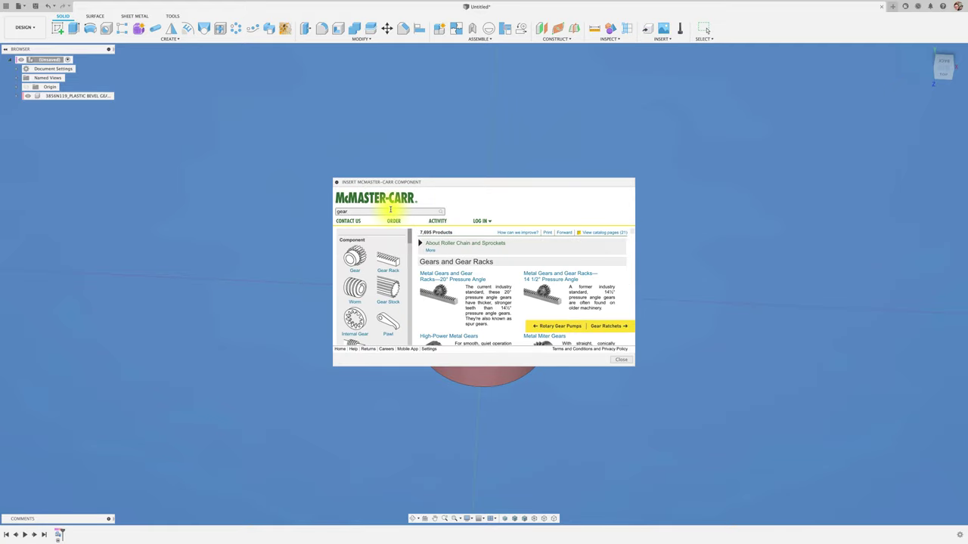
{"action": "left_click_drag", "start_coordinate": [484, 181], "coordinate": [308, 87]}
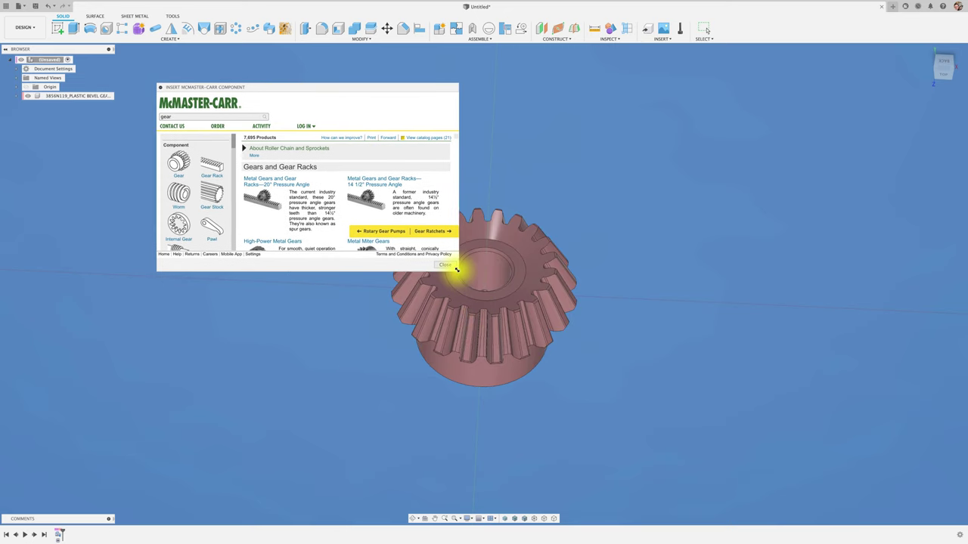
{"action": "left_click_drag", "start_coordinate": [456, 269], "coordinate": [651, 456]}
Open the Plastic Bevel Gears category and browse its part table.
{"action": "scroll", "coordinate": [423, 336], "scroll_direction": "down", "scroll_amount": 3}
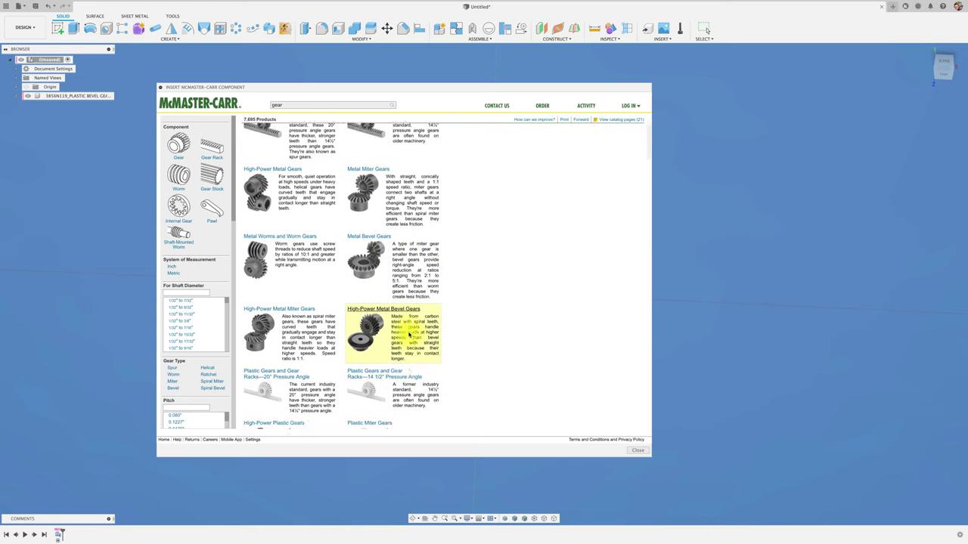
{"action": "scroll", "coordinate": [409, 336], "scroll_direction": "down", "scroll_amount": 2}
{"action": "scroll", "coordinate": [409, 336], "scroll_direction": "down", "scroll_amount": 2}
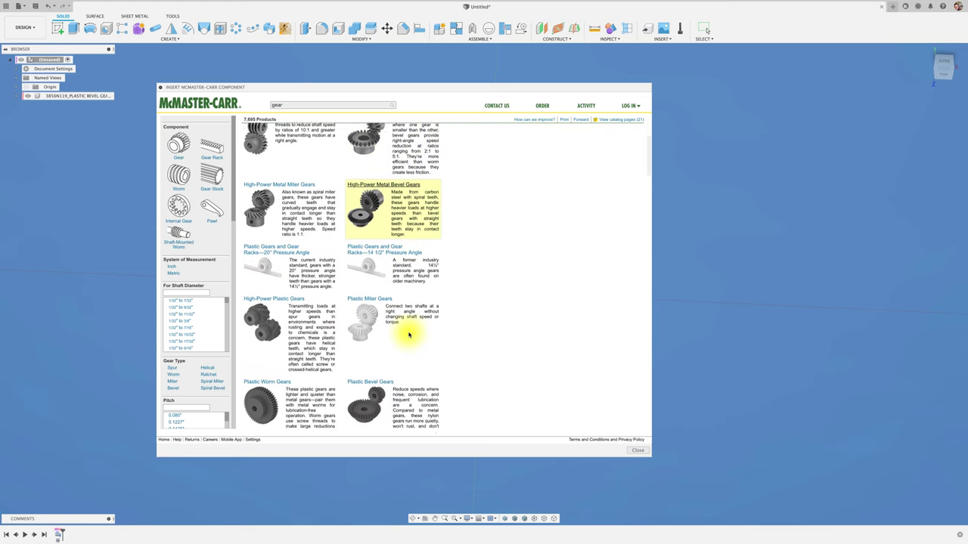
{"action": "left_click", "coordinate": [370, 379]}
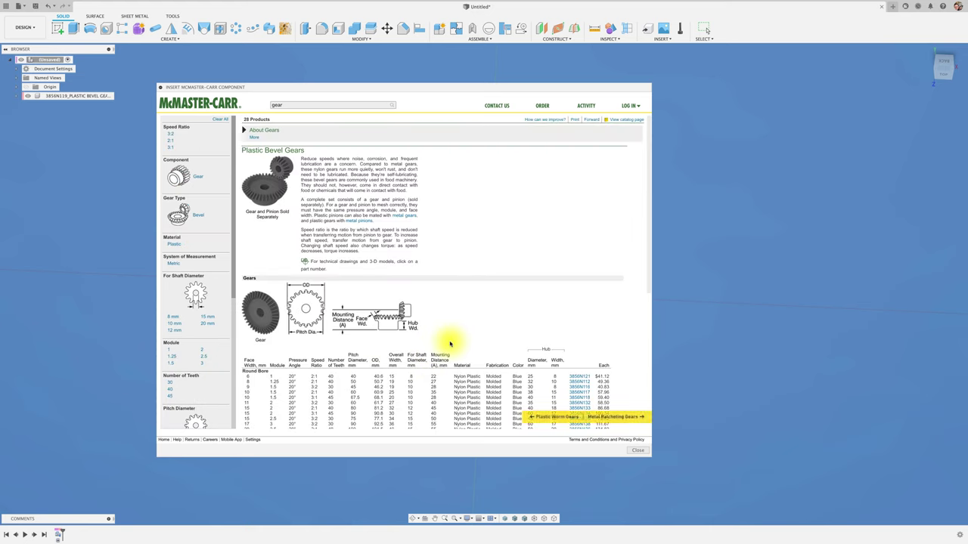
{"action": "scroll", "coordinate": [269, 366], "scroll_direction": "down", "scroll_amount": 1}
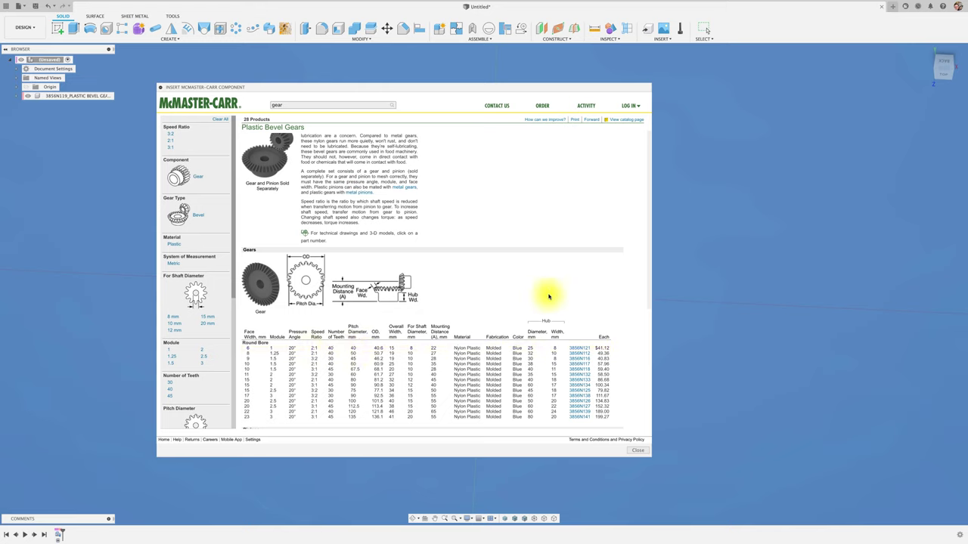
{"action": "scroll", "coordinate": [549, 297], "scroll_direction": "up", "scroll_amount": 1}
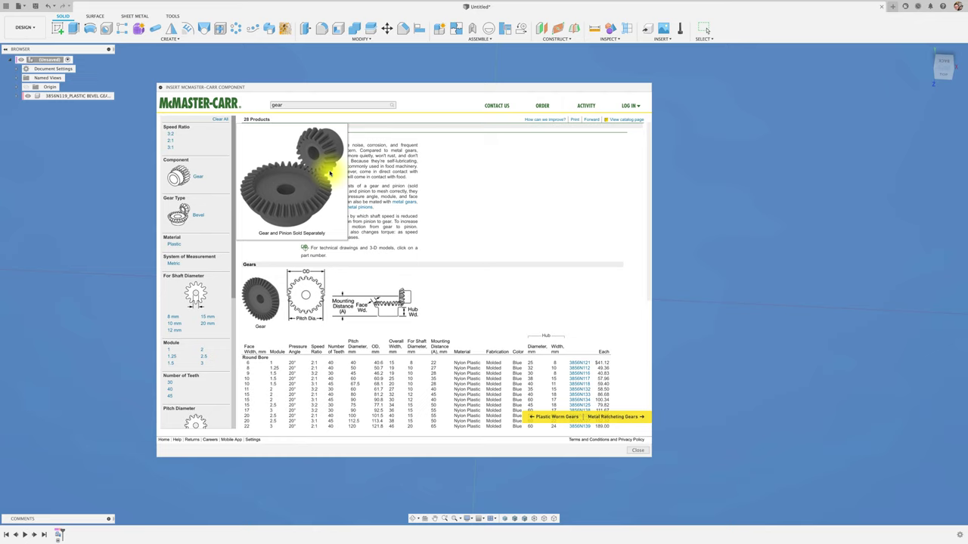
Insert the 40-tooth bevel gear 3856N121 as a 3-D STEP model.
{"action": "left_click", "coordinate": [579, 364]}
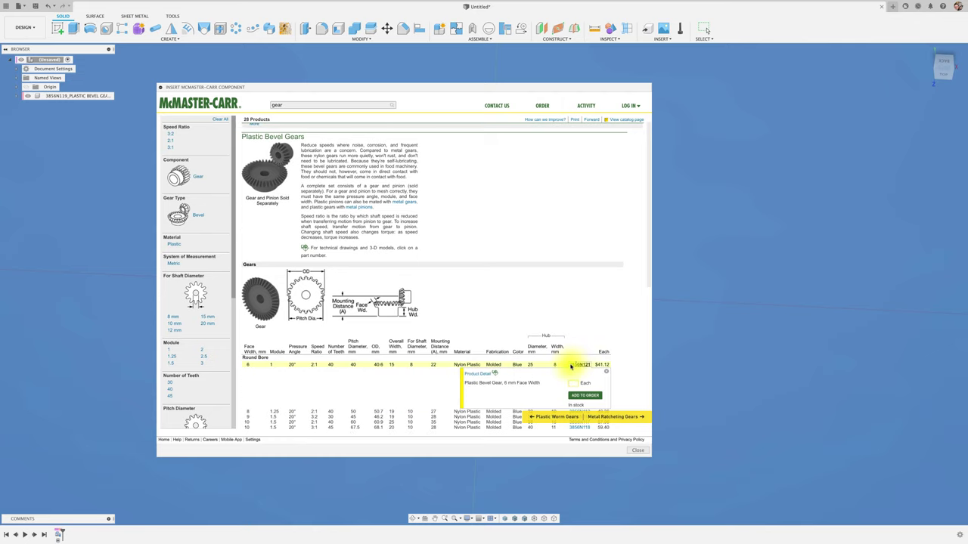
{"action": "left_click", "coordinate": [475, 377]}
{"action": "left_click", "coordinate": [344, 190]}
{"action": "left_click", "coordinate": [318, 225]}
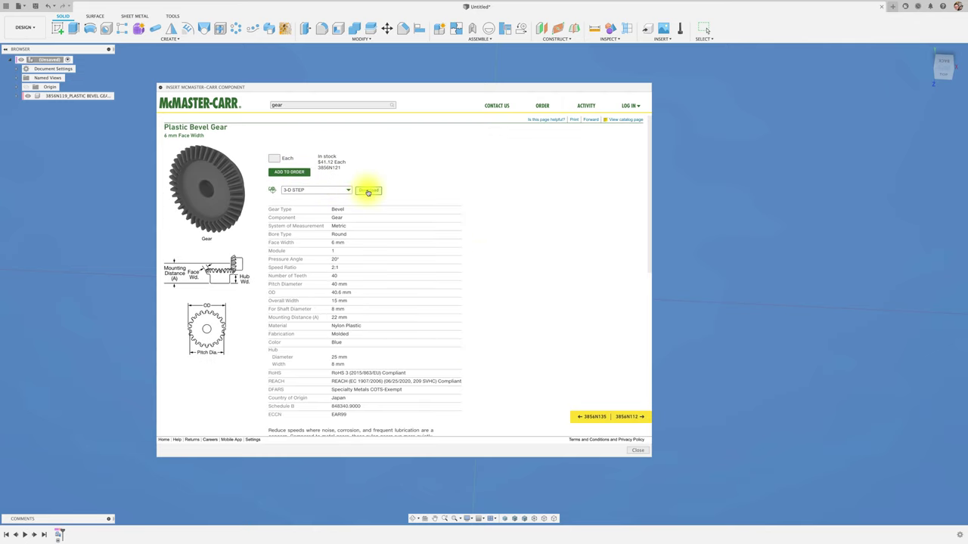
{"action": "left_click", "coordinate": [368, 190]}
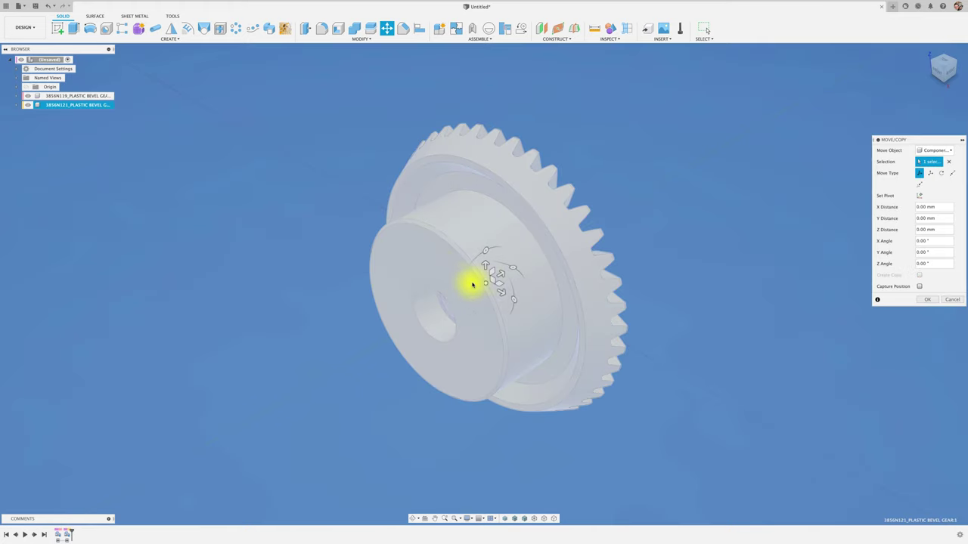
Raise the large gear and stand it upright beside the pinion, then shift the pinion left.
{"action": "left_click_drag", "start_coordinate": [635, 241], "coordinate": [639, 278]}
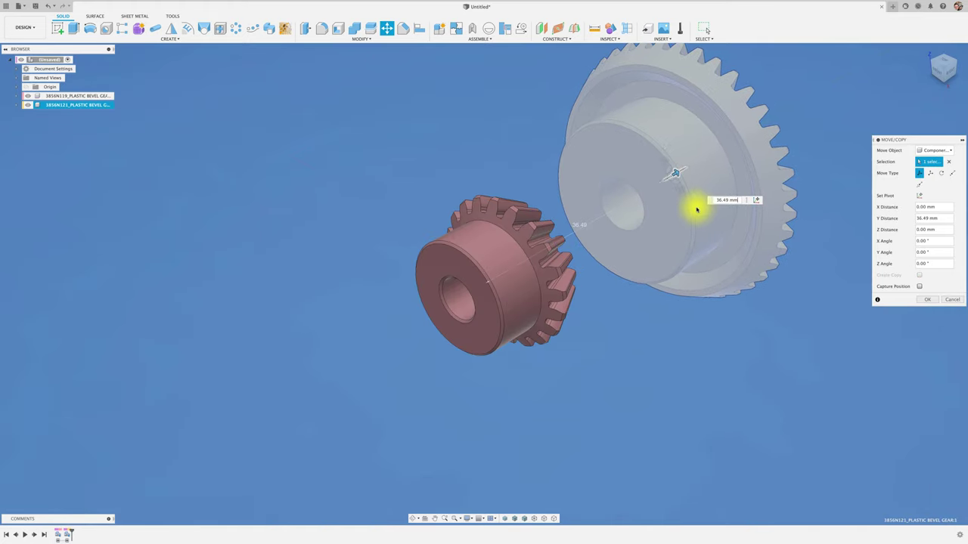
{"action": "middle_click_drag", "start_coordinate": [639, 278], "coordinate": [544, 200], "text": "shift"}
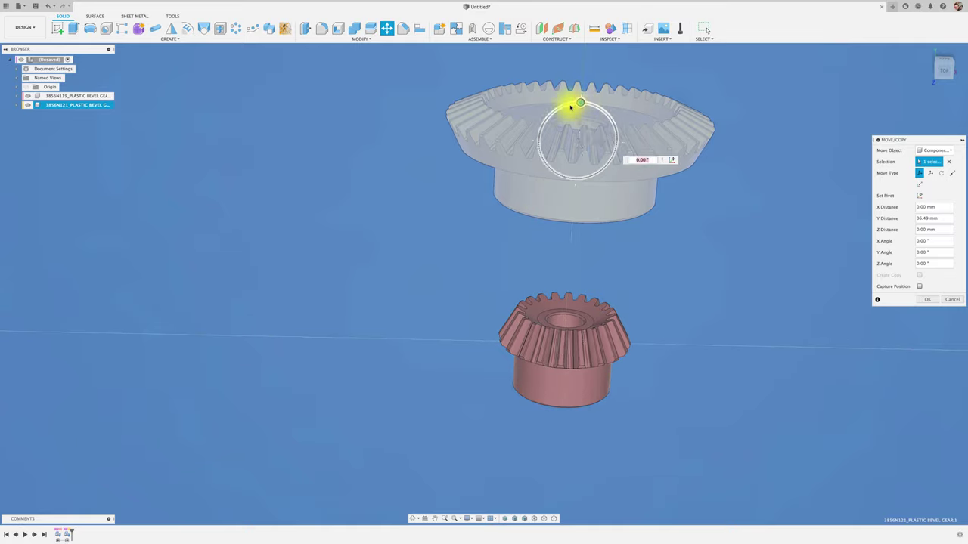
{"action": "mouse_move", "coordinate": [570, 101]}
{"action": "left_mouse_down"}
{"action": "mouse_move", "coordinate": [538, 141]}
{"action": "mouse_move", "coordinate": [672, 151]}
{"action": "mouse_move", "coordinate": [659, 239]}
{"action": "left_mouse_up"}
{"action": "left_click", "coordinate": [941, 72]}
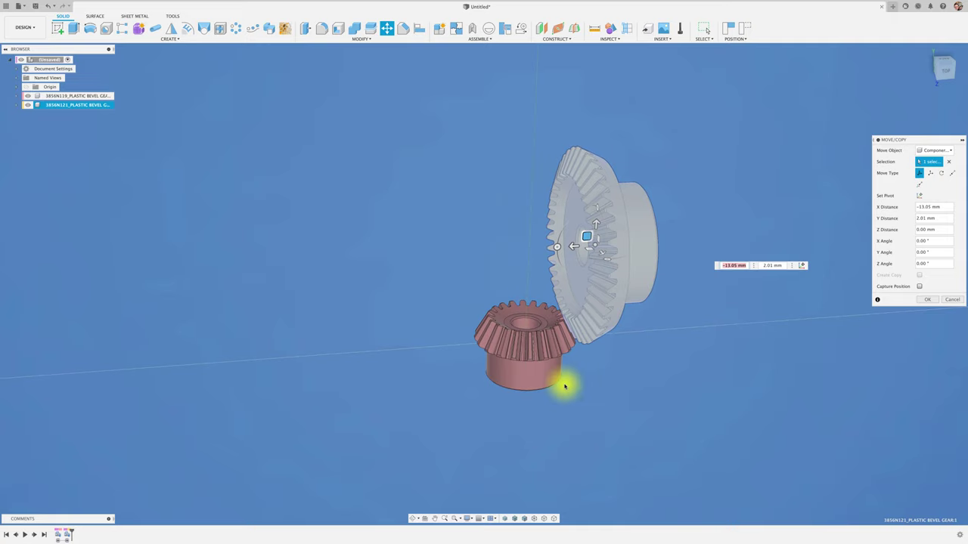
{"action": "left_click", "coordinate": [926, 300]}
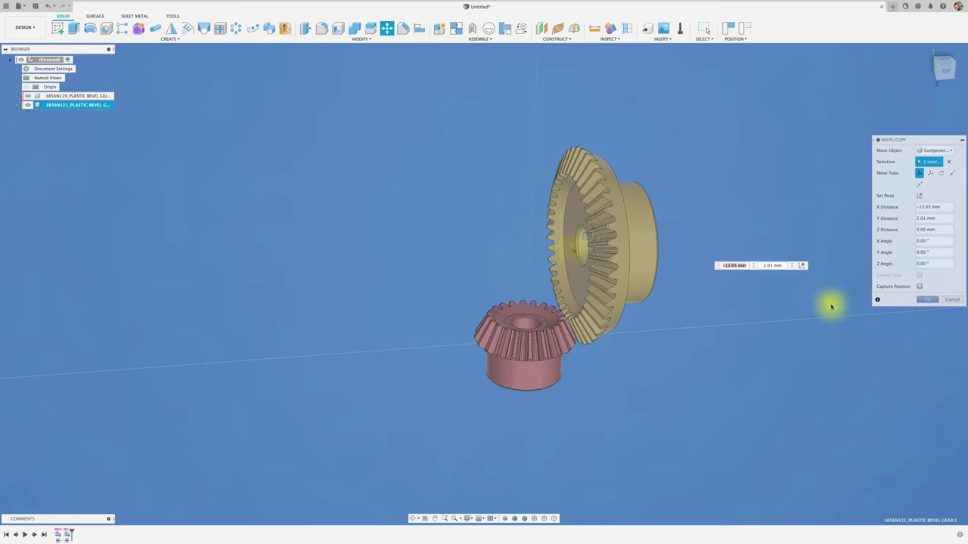
{"action": "left_click_drag", "start_coordinate": [493, 363], "coordinate": [390, 387]}
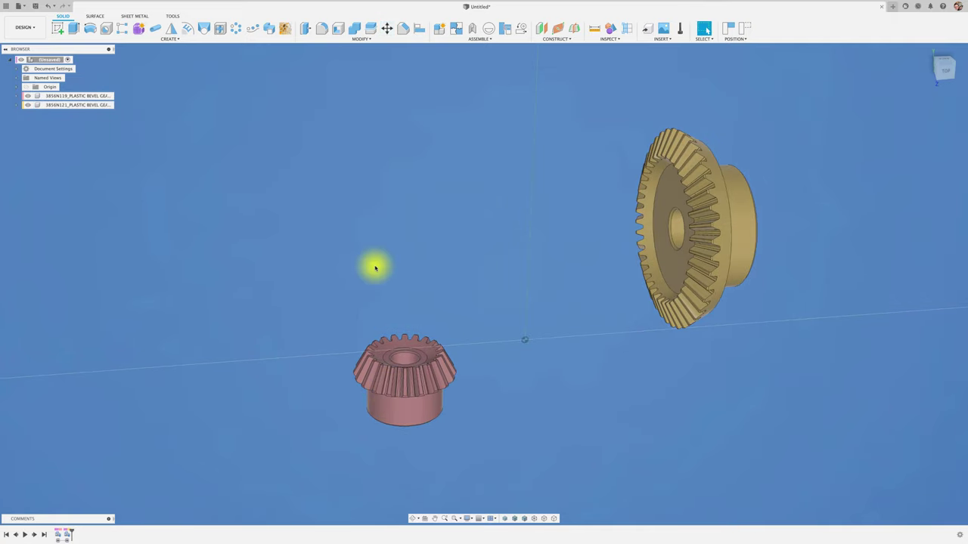
{"action": "left_click", "coordinate": [65, 32]}
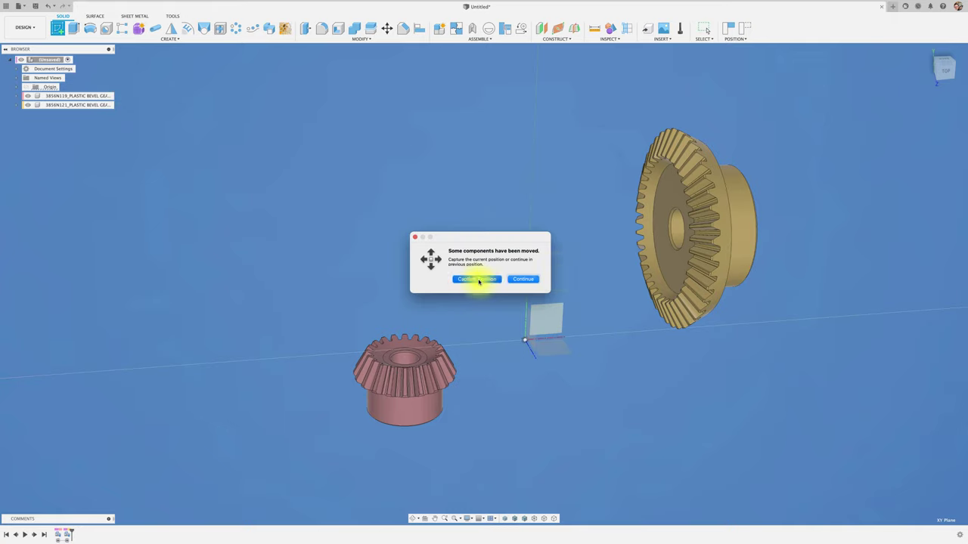
Keep the moved gear positions and draw vertical and horizontal construction lines from the origin.
{"action": "left_click", "coordinate": [477, 279]}
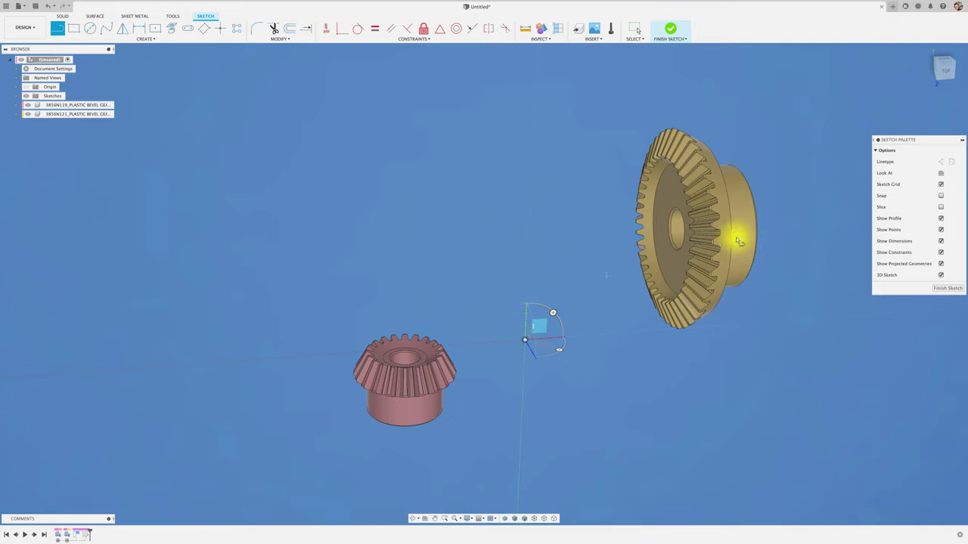
{"action": "left_click", "coordinate": [942, 162]}
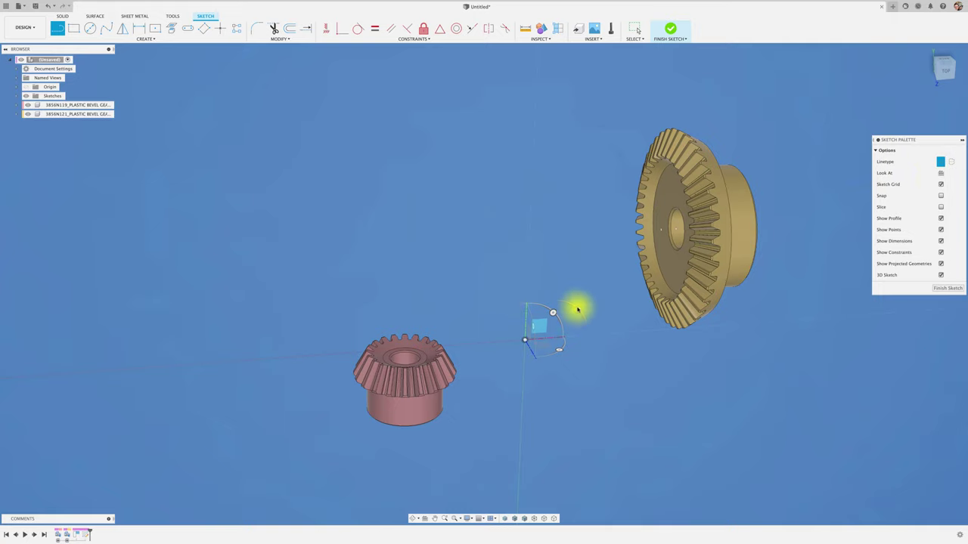
{"action": "left_click", "coordinate": [525, 341]}
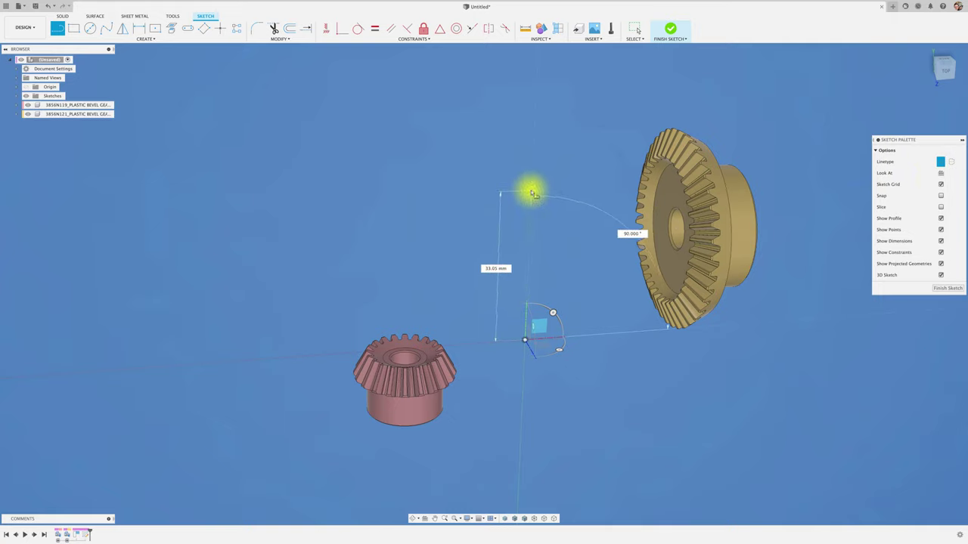
{"action": "left_click", "coordinate": [532, 193]}
{"action": "left_click_drag", "start_coordinate": [532, 193], "coordinate": [609, 189]}
Dimension the vertical line 28 mm and the horizontal line 22 mm, then finish the sketch.
{"action": "key", "text": "d"}
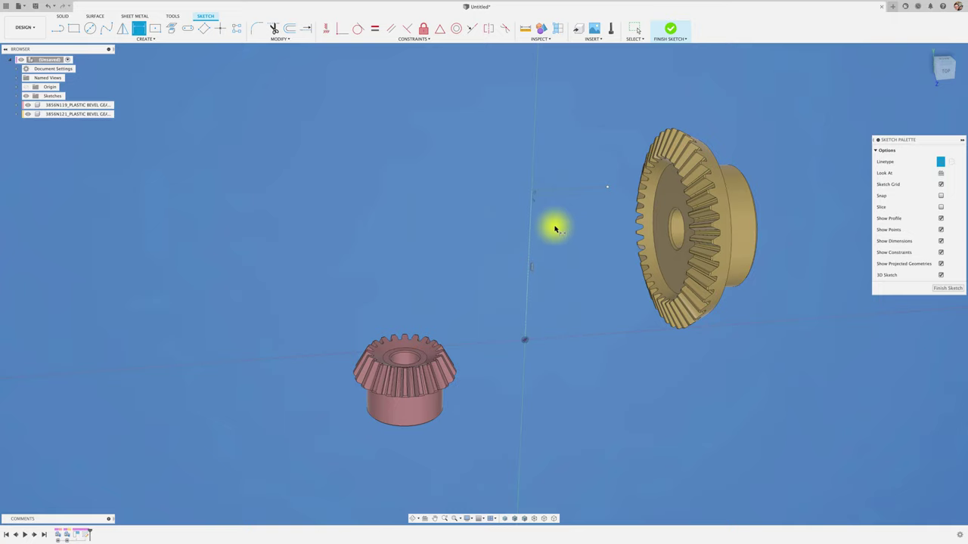
{"action": "left_click", "coordinate": [529, 255]}
{"action": "left_click", "coordinate": [462, 261]}
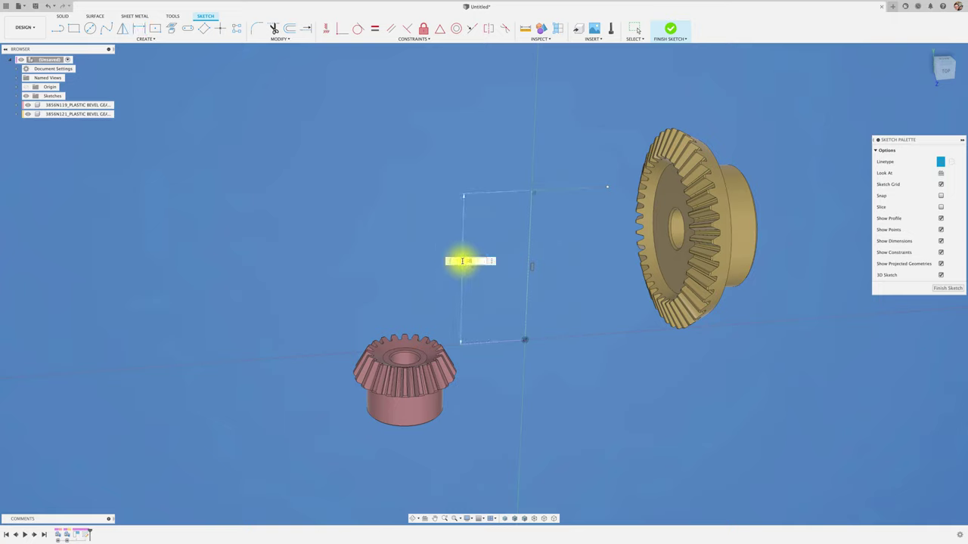
{"action": "type", "text": "28"}
{"action": "key", "text": "Return"}
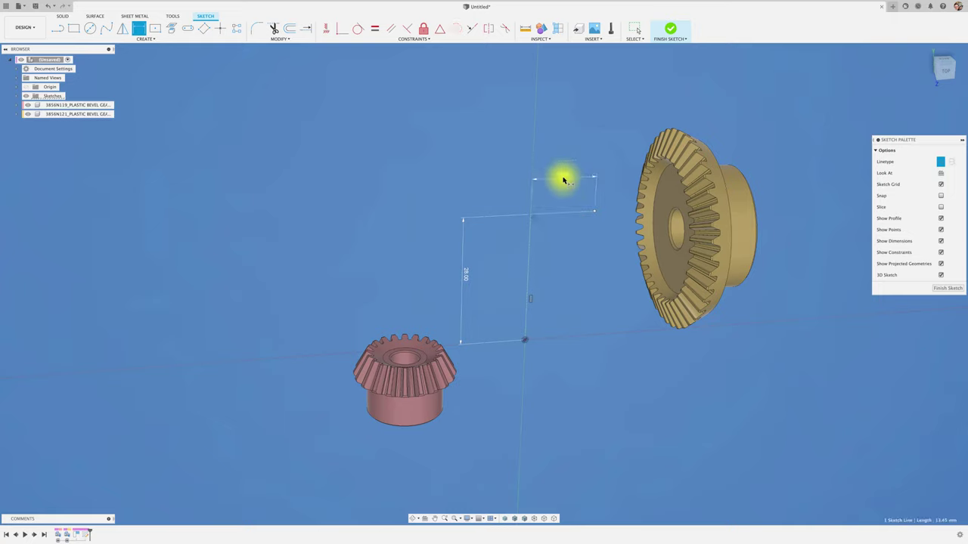
{"action": "double_click", "coordinate": [563, 180]}
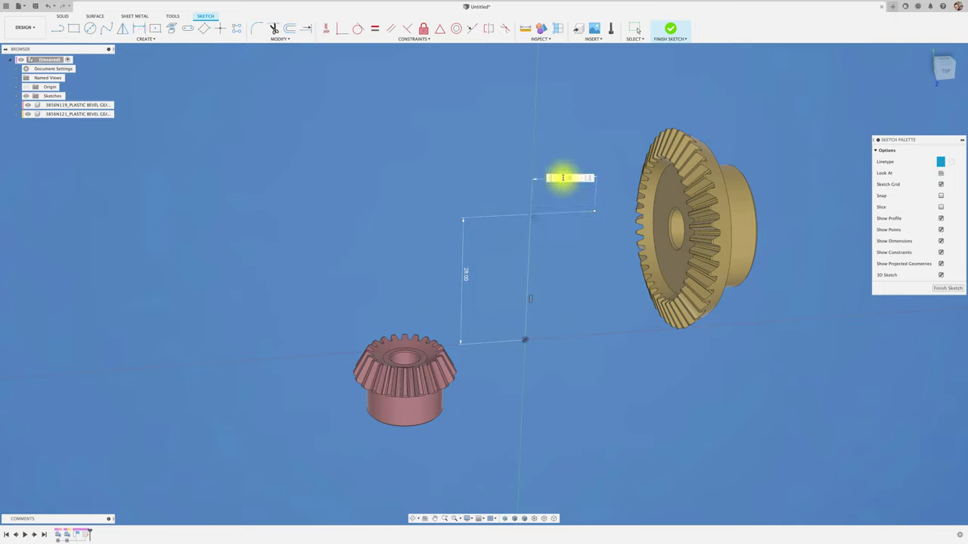
{"action": "type", "text": "22"}
{"action": "key", "text": "Return"}
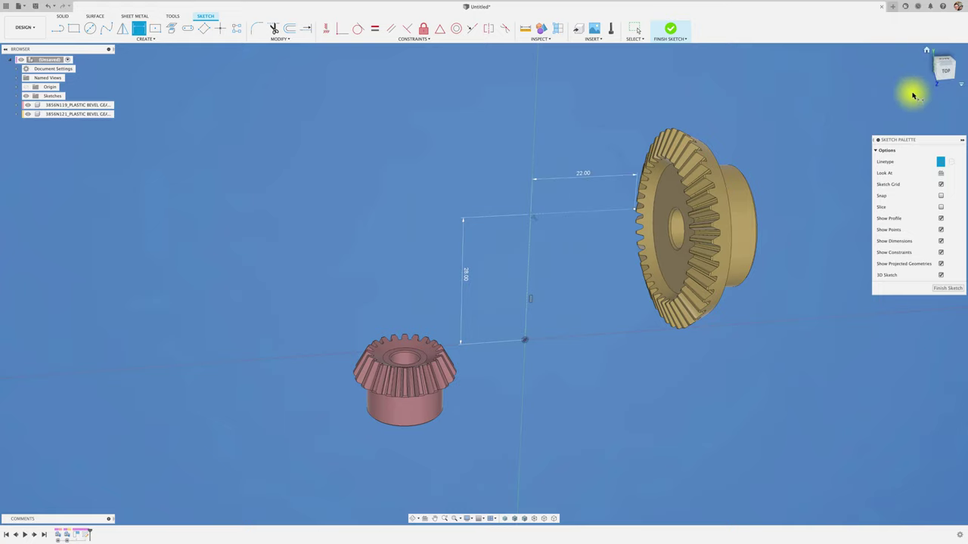
{"action": "left_click", "coordinate": [937, 289]}
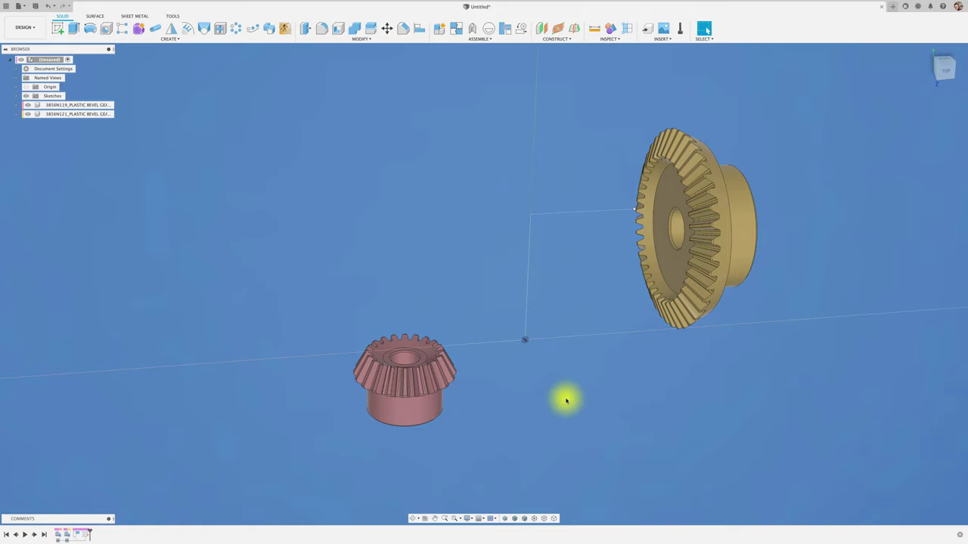
Joint the red pinion's bore centre to the sketch point as a Revolute joint.
{"action": "middle_click_drag", "start_coordinate": [565, 400], "coordinate": [581, 345], "text": "shift"}
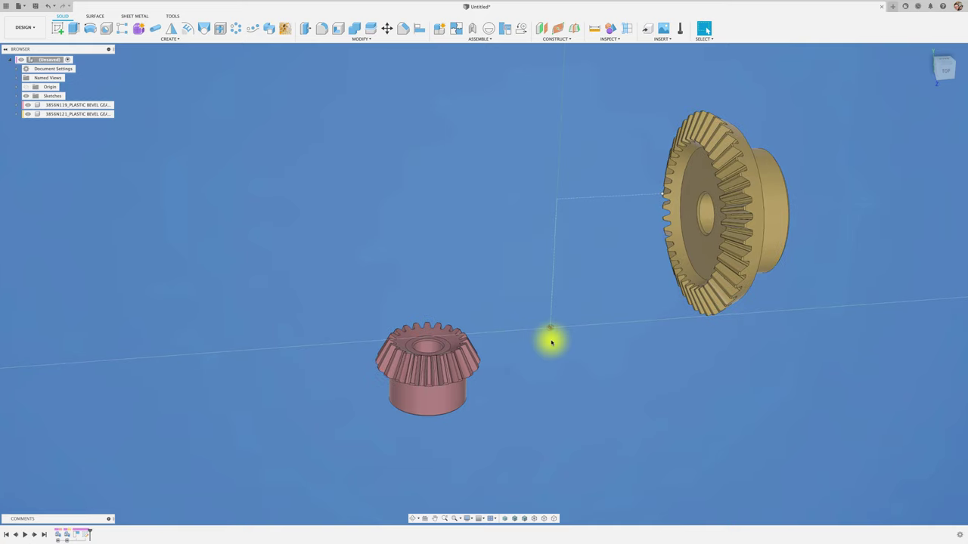
{"action": "key", "text": "j"}
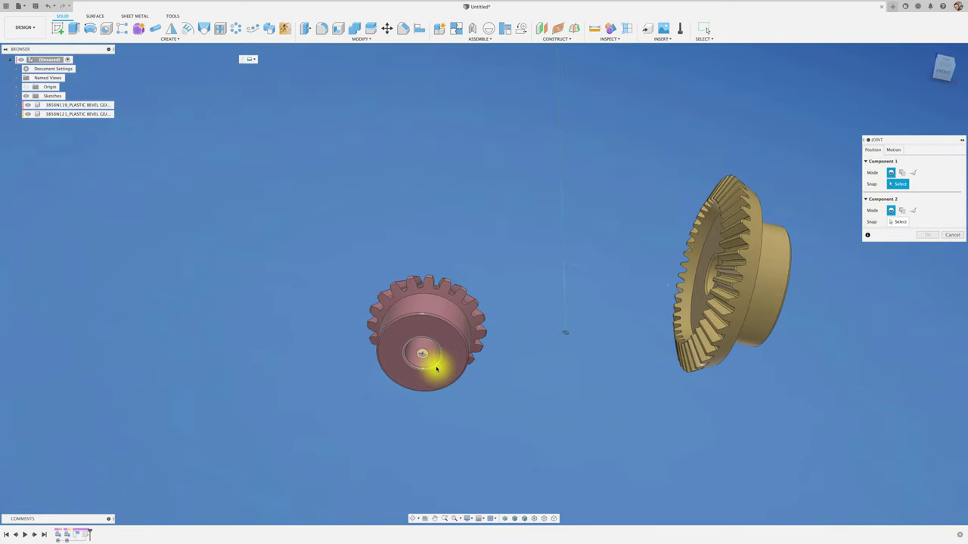
{"action": "left_click", "coordinate": [436, 368]}
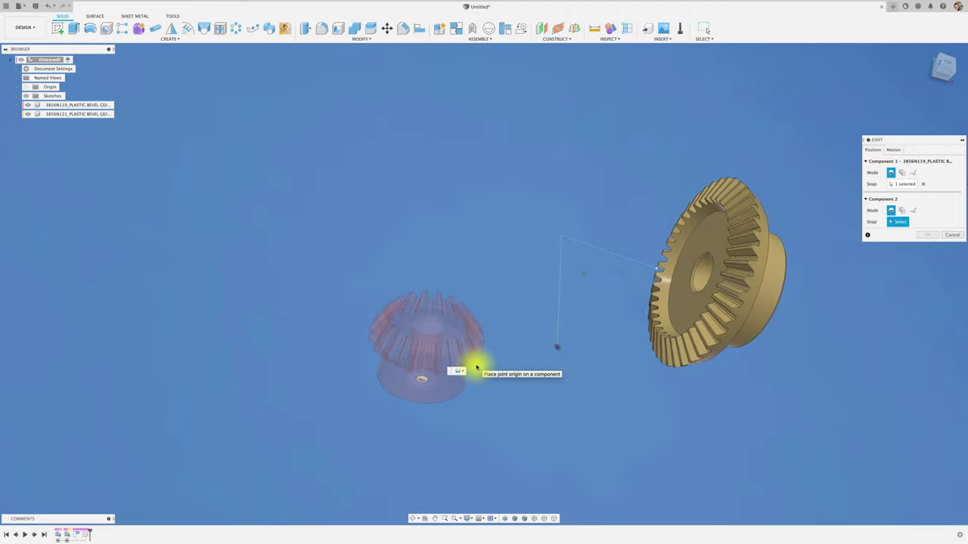
{"action": "left_click", "coordinate": [553, 330]}
{"action": "left_click", "coordinate": [893, 150]}
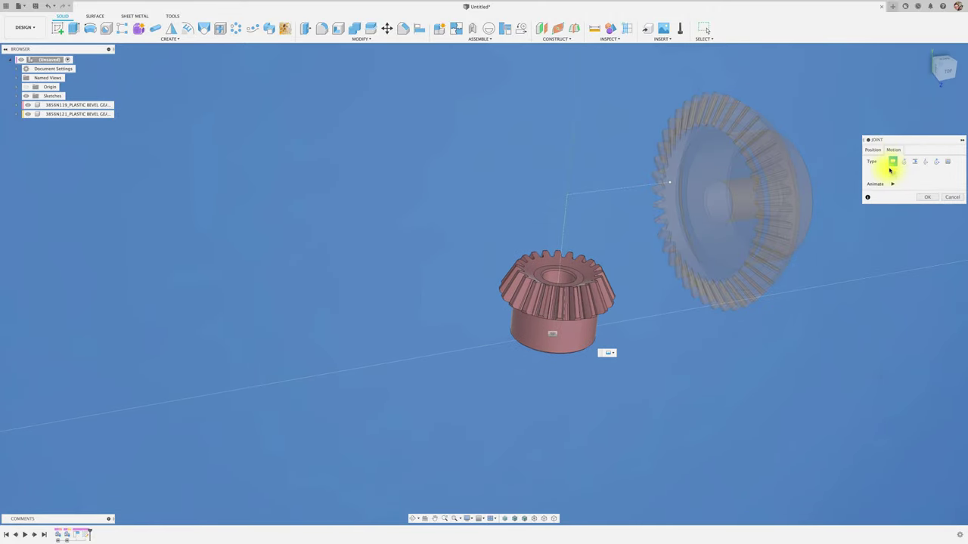
{"action": "left_click", "coordinate": [908, 163]}
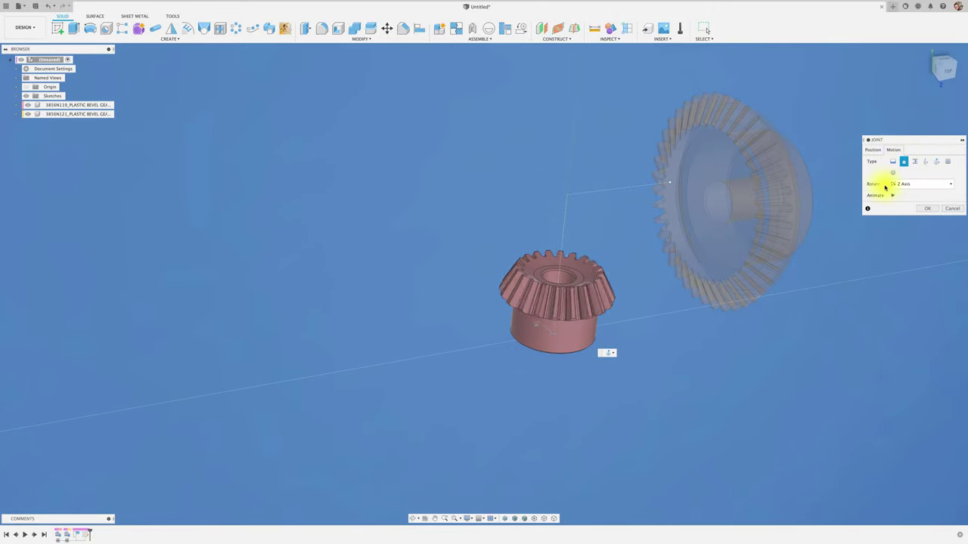
{"action": "left_click", "coordinate": [927, 209]}
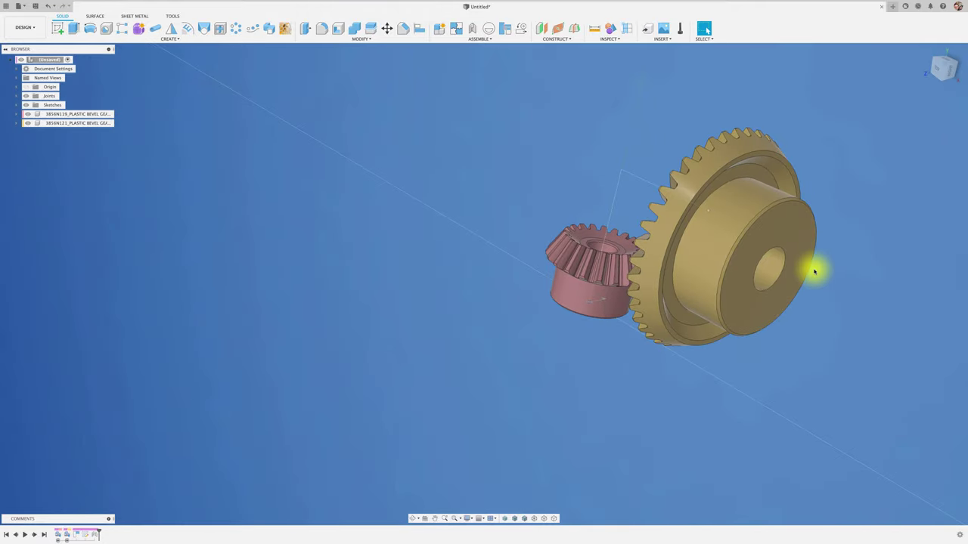
Joint the large gear's hole centre to the sketch point at -90° with Flip enabled.
{"action": "key", "text": "j"}
{"action": "left_click", "coordinate": [771, 276]}
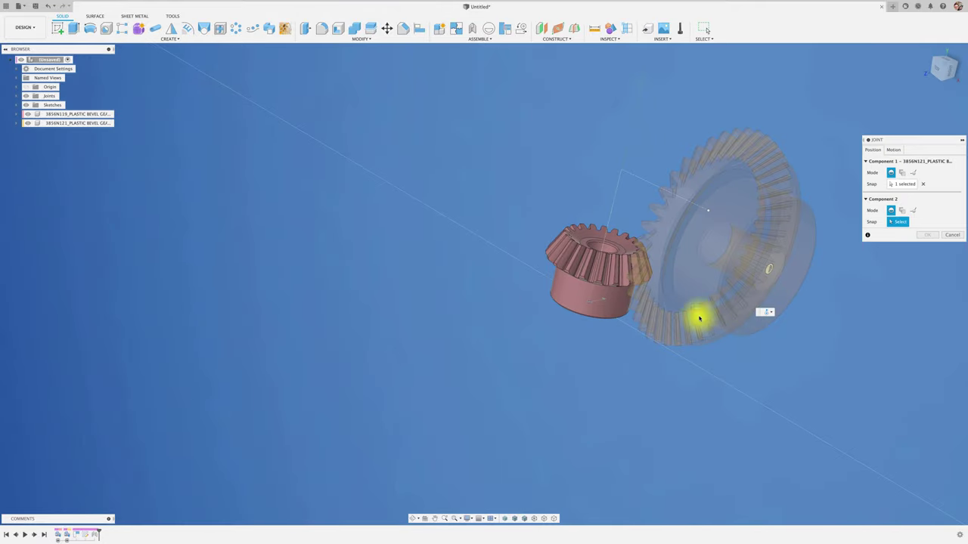
{"action": "left_click", "coordinate": [705, 209]}
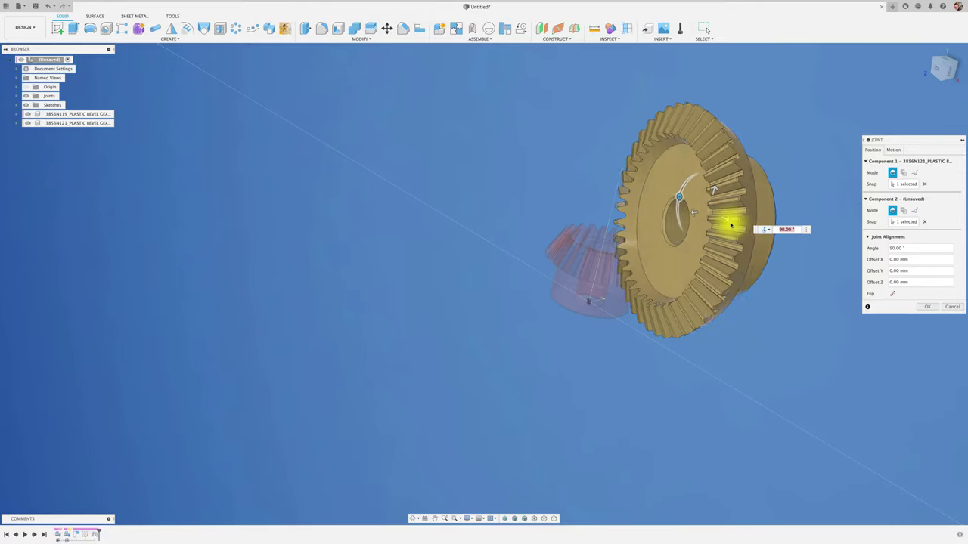
{"action": "left_click", "coordinate": [949, 307]}
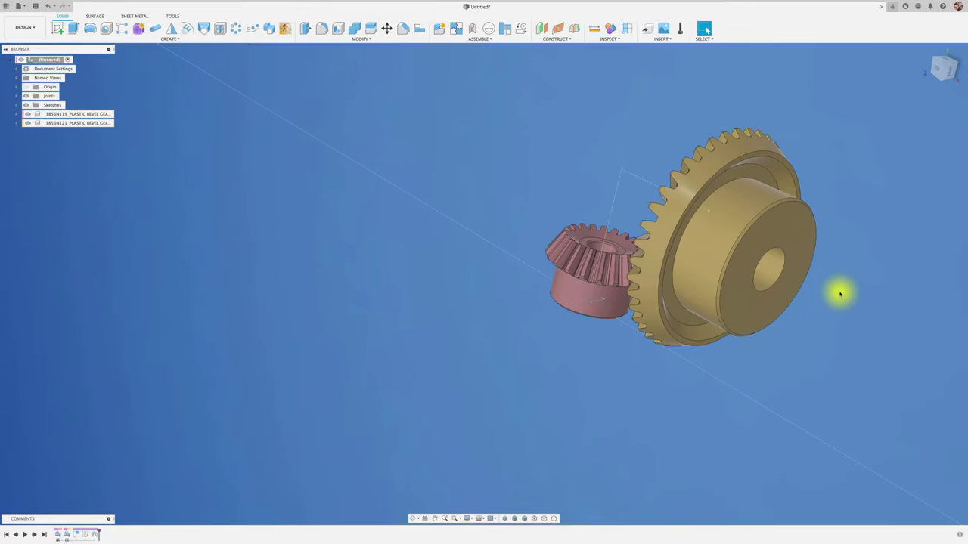
{"action": "key", "text": "j"}
{"action": "left_click", "coordinate": [772, 280]}
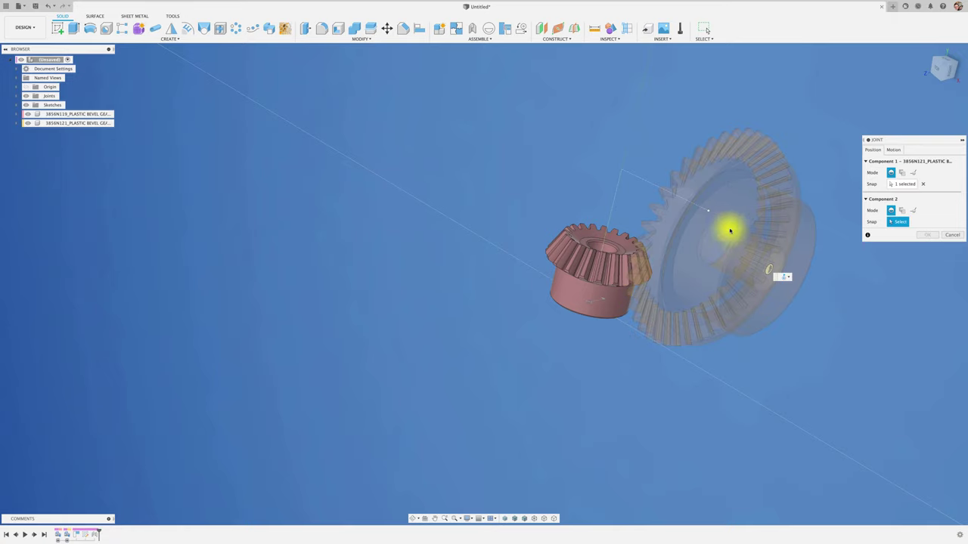
{"action": "left_click", "coordinate": [706, 209]}
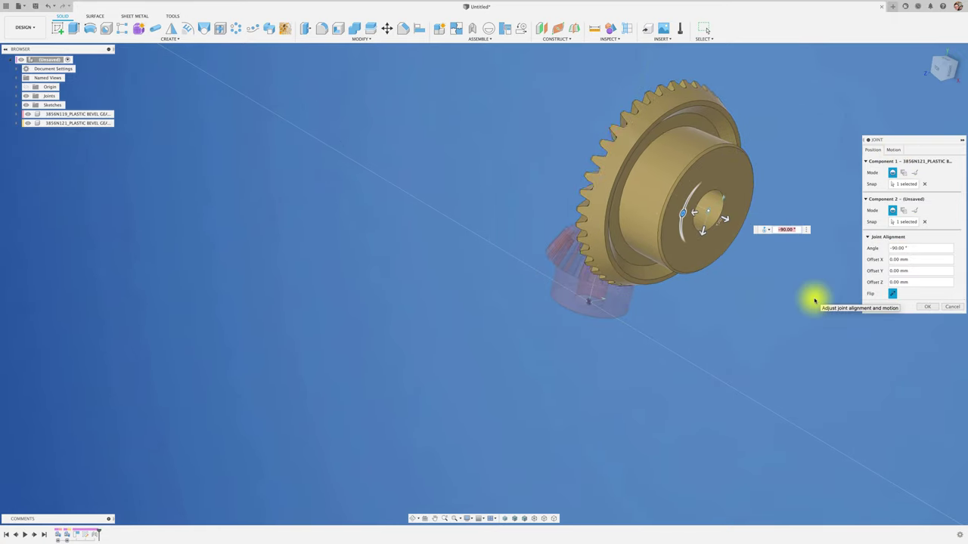
{"action": "left_click", "coordinate": [927, 307]}
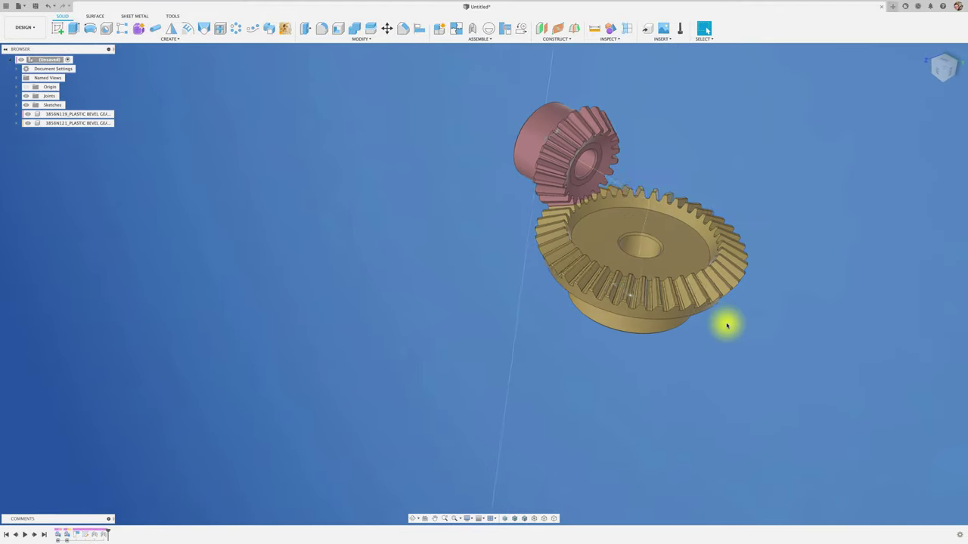
Orbit to face the large gear straight on and set that view as Front on the ViewCube.
{"action": "middle_click_drag", "start_coordinate": [727, 326], "coordinate": [822, 202], "text": "shift"}
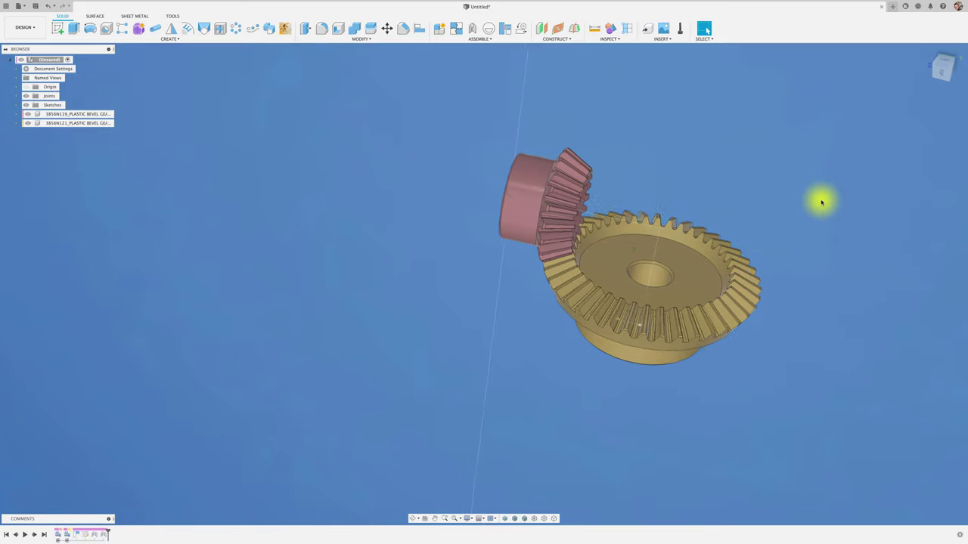
{"action": "left_click", "coordinate": [940, 74]}
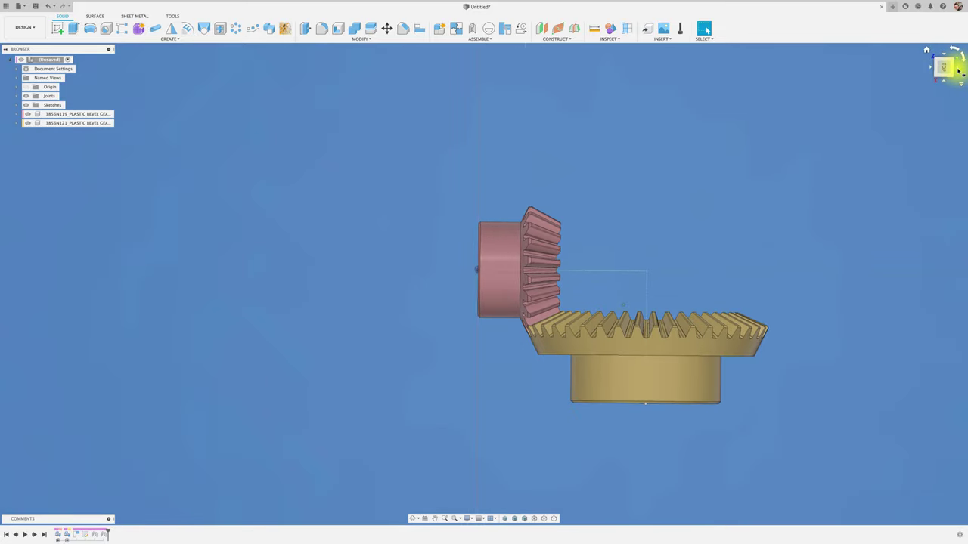
{"action": "left_click", "coordinate": [957, 70]}
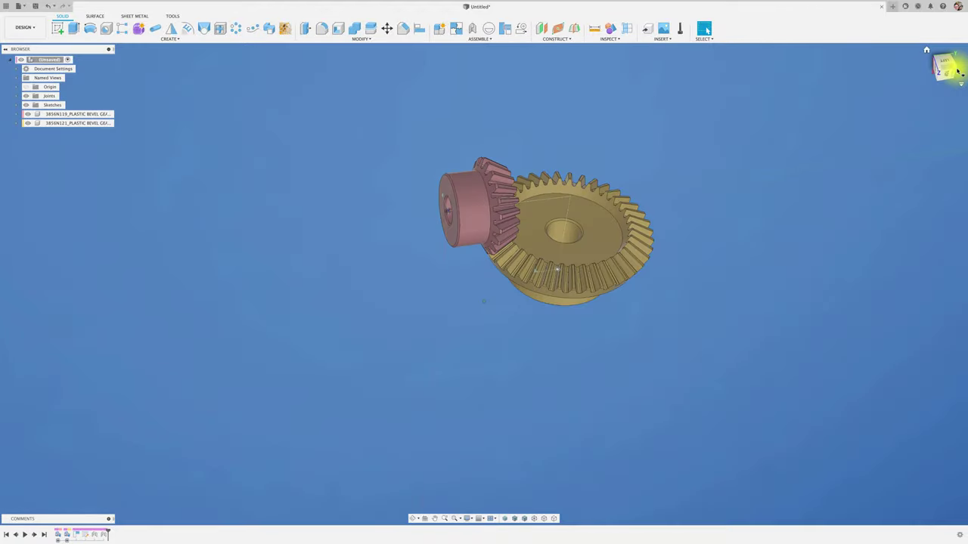
{"action": "left_click", "coordinate": [943, 66]}
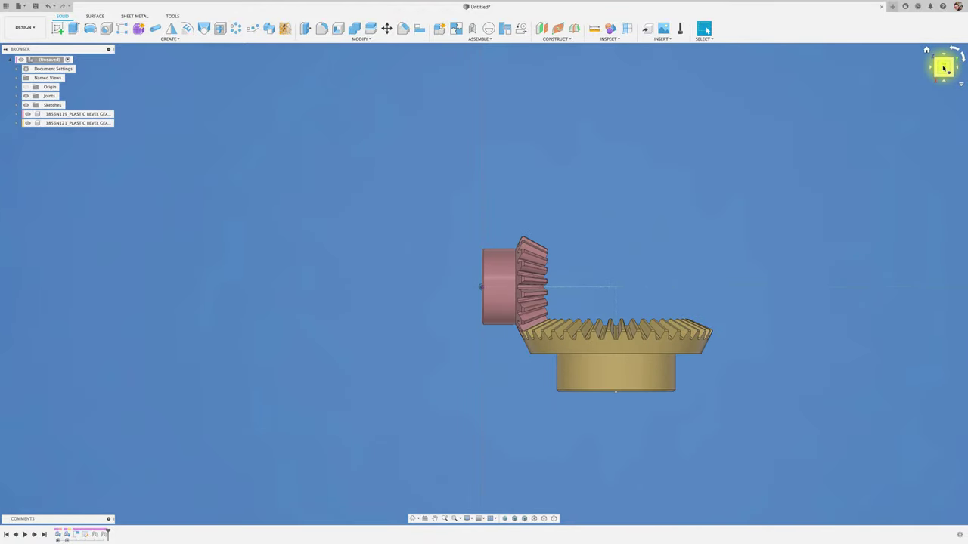
{"action": "left_click", "coordinate": [944, 68]}
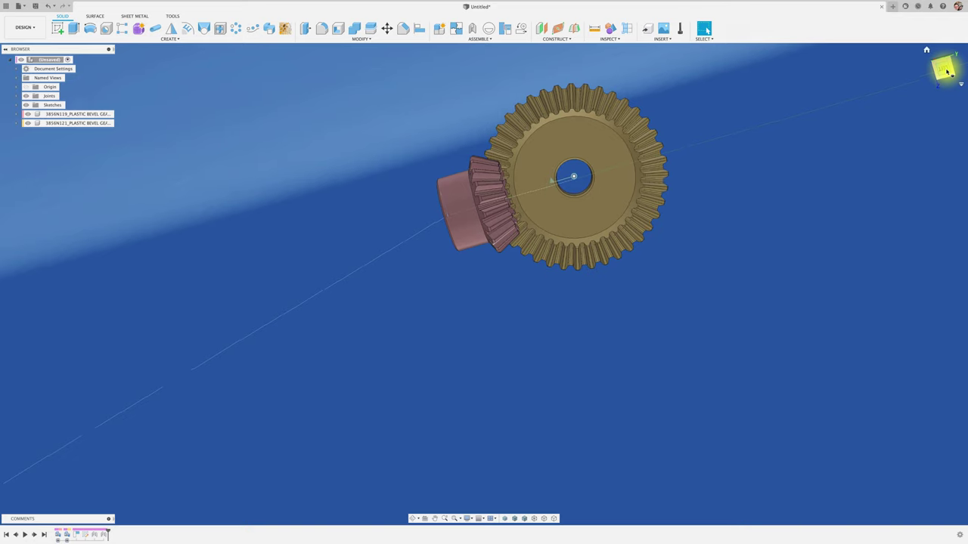
{"action": "left_click", "coordinate": [961, 87]}
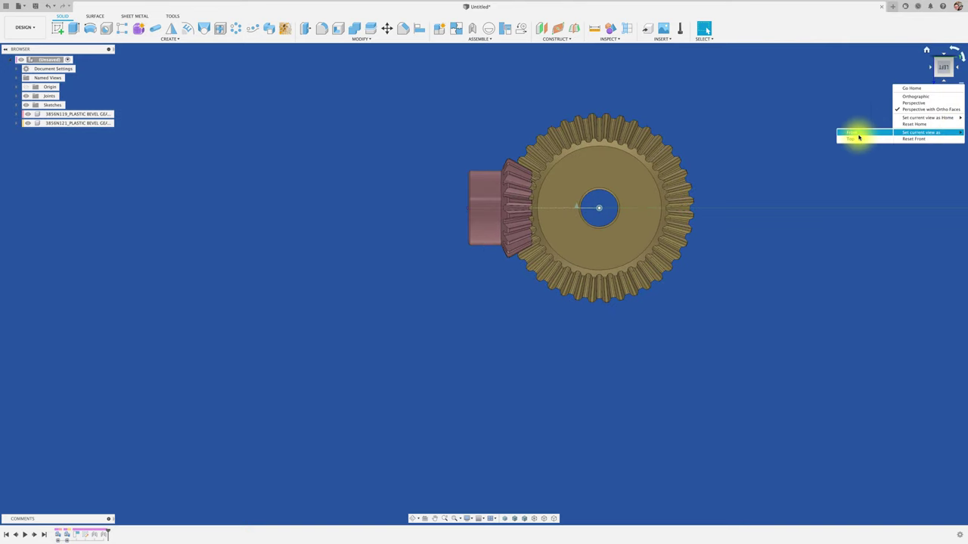
{"action": "left_click", "coordinate": [858, 140]}
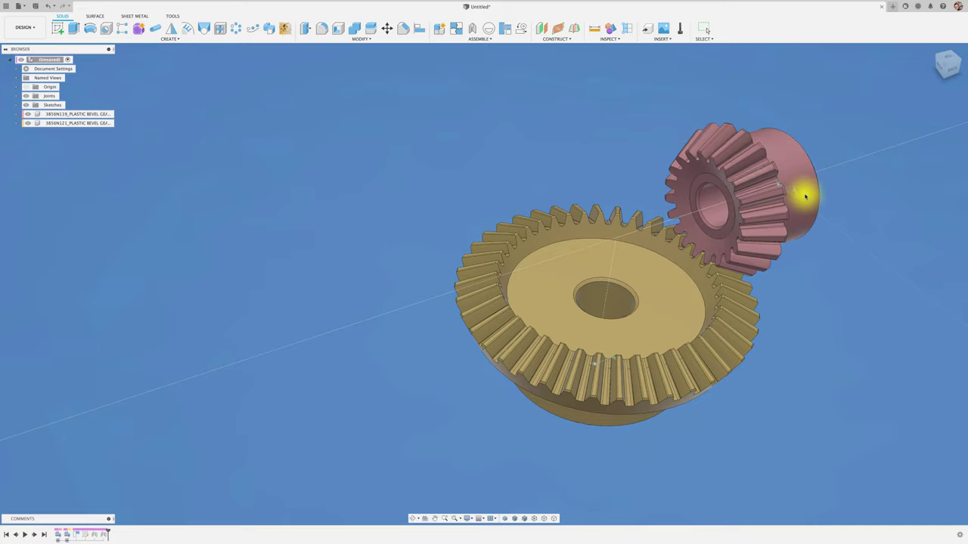
{"action": "key", "text": "Escape"}
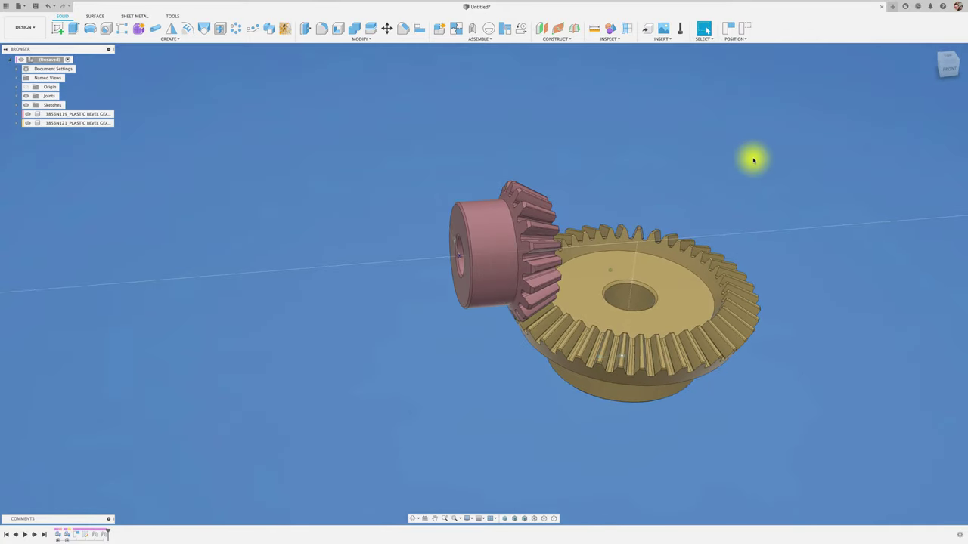
Motion-link the pinion and large gear revolute joints with the second angle 360*20/40.
{"action": "left_click", "coordinate": [521, 31]}
{"action": "left_click", "coordinate": [471, 280]}
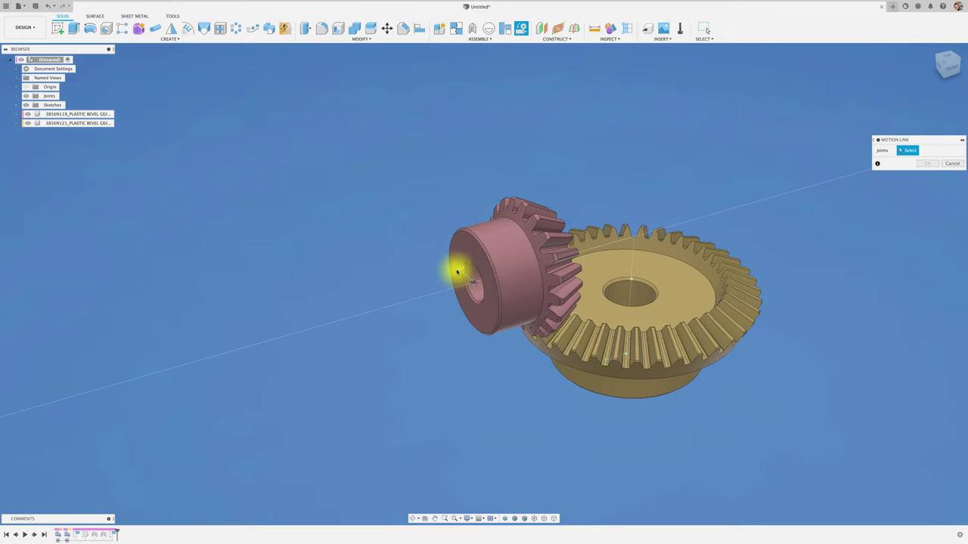
{"action": "left_click", "coordinate": [464, 269]}
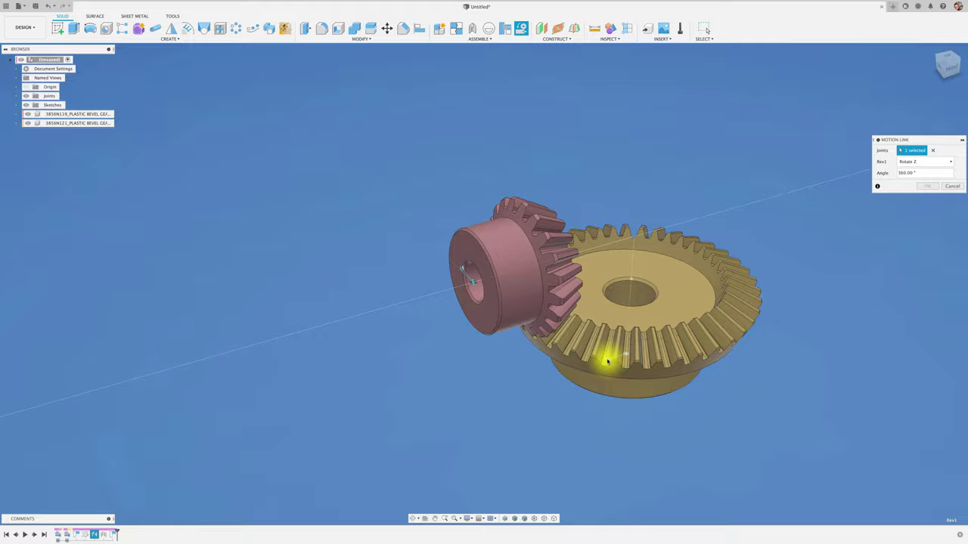
{"action": "left_click", "coordinate": [606, 362]}
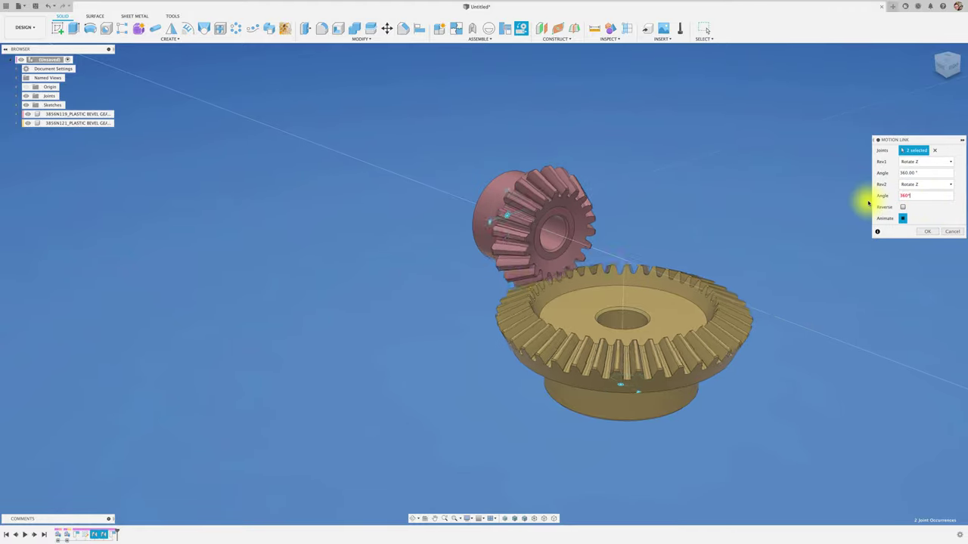
{"action": "type", "text": "20/4"}
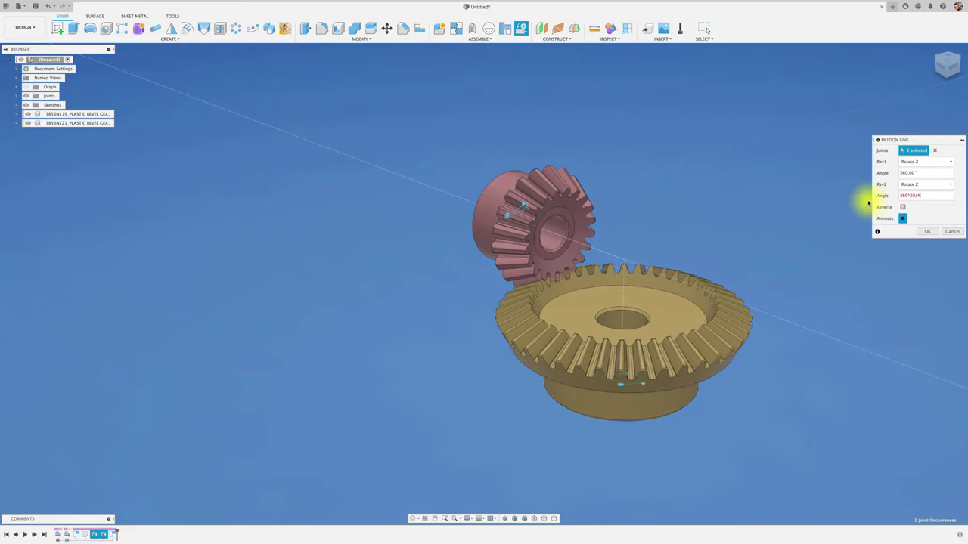
{"action": "type", "text": "0"}
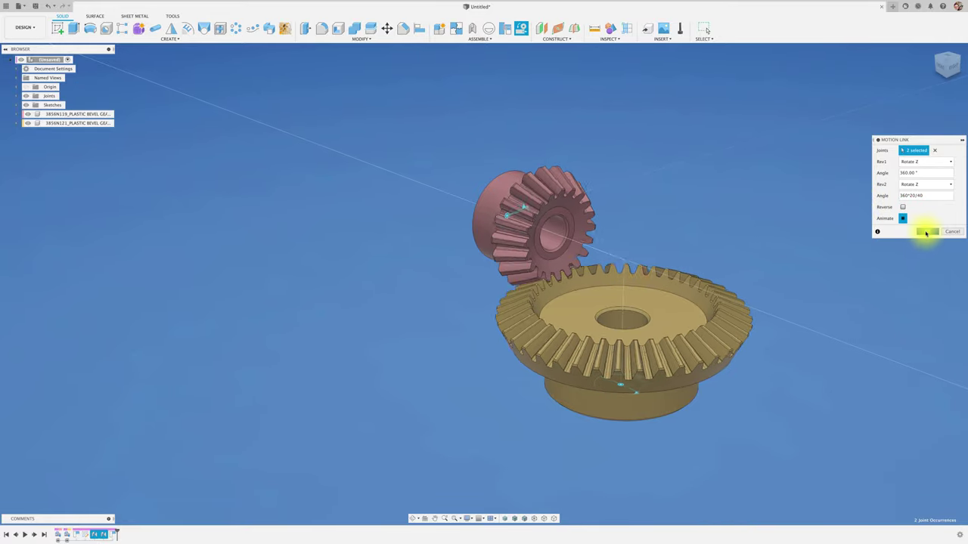
{"action": "left_click", "coordinate": [925, 232]}
Paste a copy of the 3856N119 pinion, capturing the current component positions.
{"action": "left_click_drag", "start_coordinate": [579, 261], "coordinate": [580, 253]}
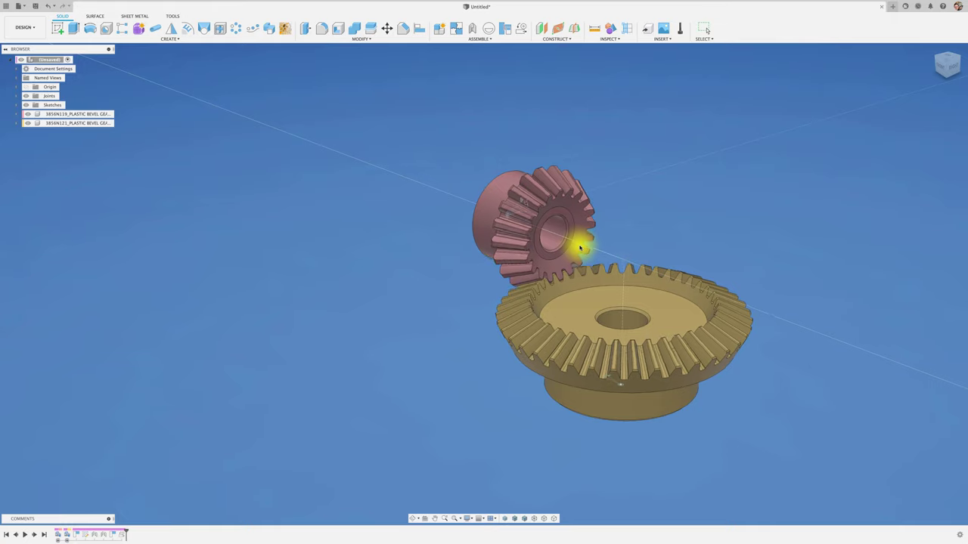
{"action": "mouse_move", "coordinate": [677, 231]}
{"action": "middle_mouse_down", "text": "shift"}
{"action": "mouse_move", "coordinate": [455, 259]}
{"action": "mouse_move", "coordinate": [441, 290]}
{"action": "mouse_move", "coordinate": [607, 284]}
{"action": "middle_mouse_up", "text": "shift"}
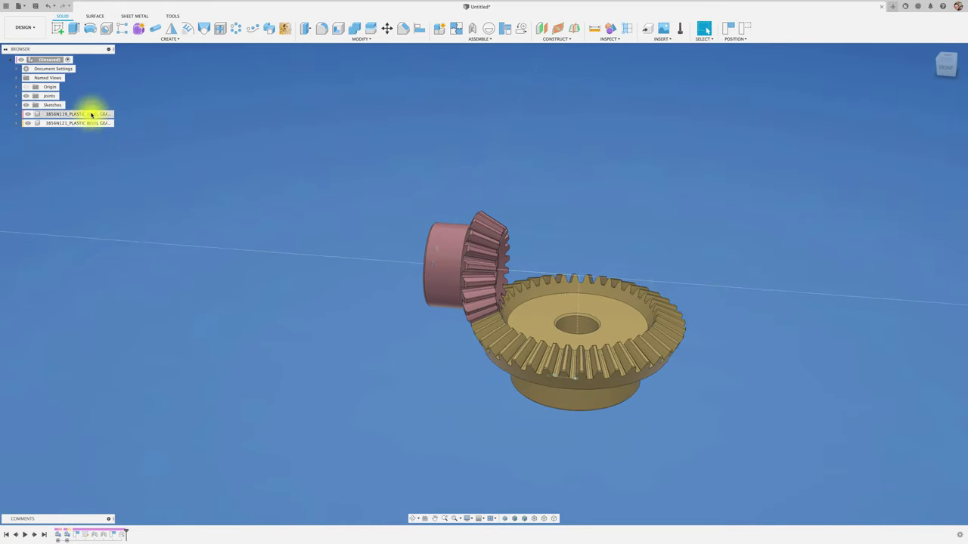
{"action": "left_click", "coordinate": [97, 116]}
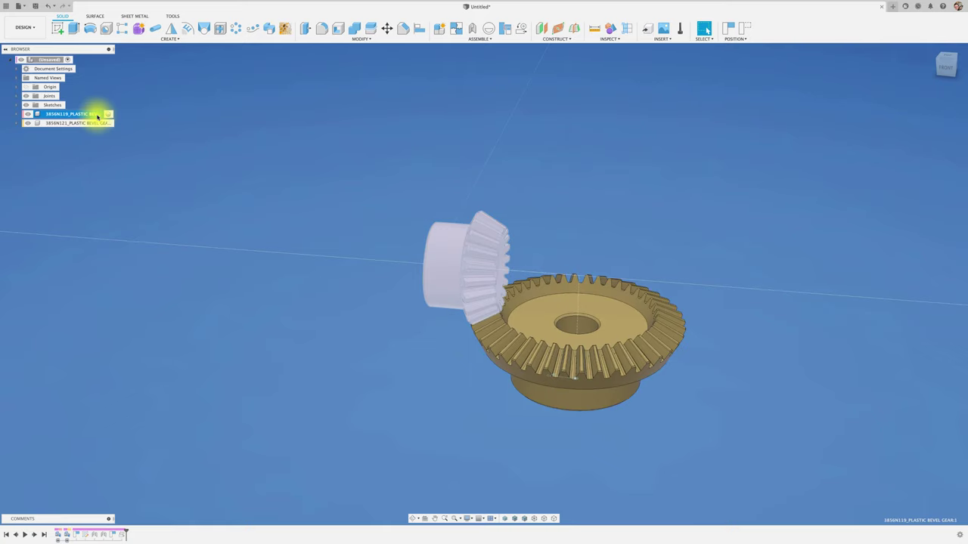
{"action": "double_click", "coordinate": [97, 116]}
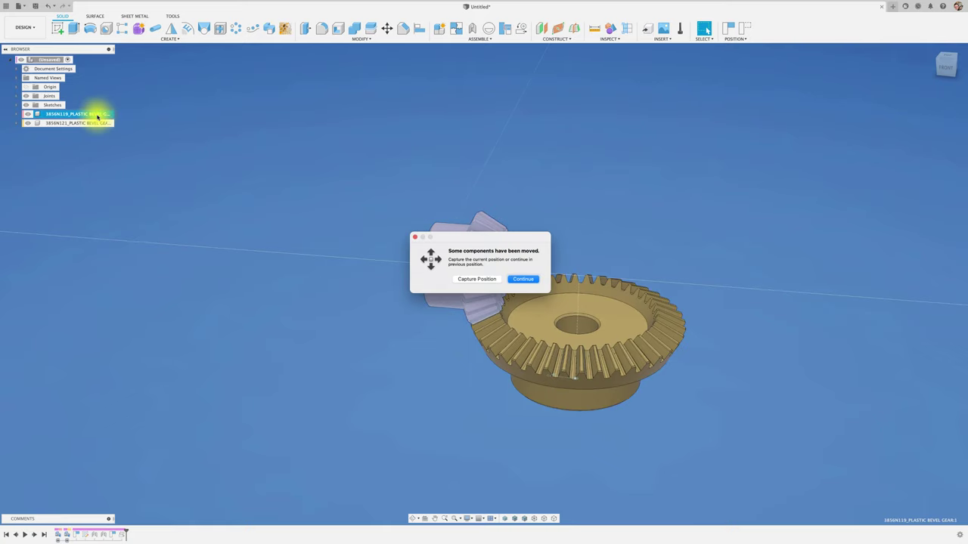
{"action": "left_click", "coordinate": [486, 280]}
Move the pinion copy right of the ring gear, turned about 177° to face it.
{"action": "mouse_move", "coordinate": [492, 268]}
{"action": "left_mouse_down"}
{"action": "mouse_move", "coordinate": [818, 304]}
{"action": "mouse_move", "coordinate": [836, 266]}
{"action": "mouse_move", "coordinate": [723, 286]}
{"action": "mouse_move", "coordinate": [854, 325]}
{"action": "left_mouse_up"}
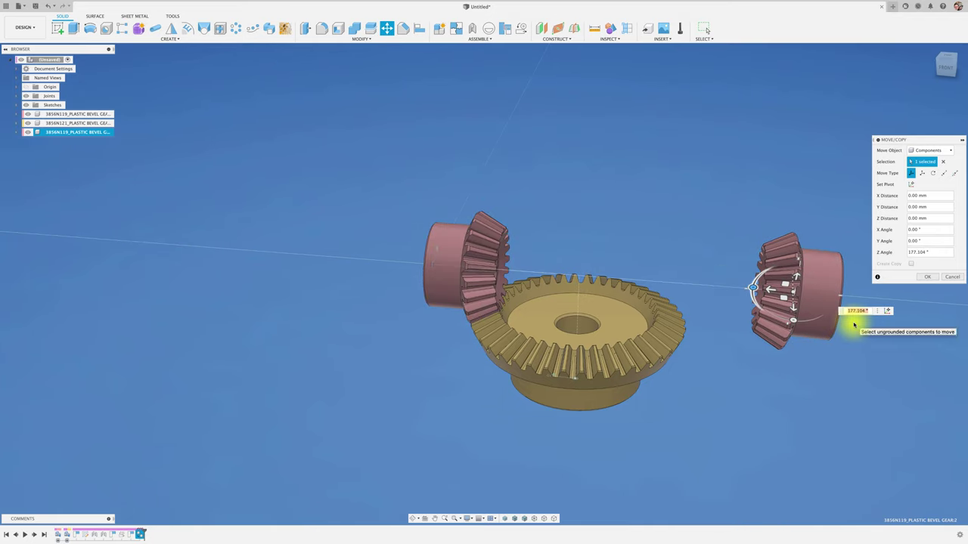
{"action": "key", "text": "Return"}
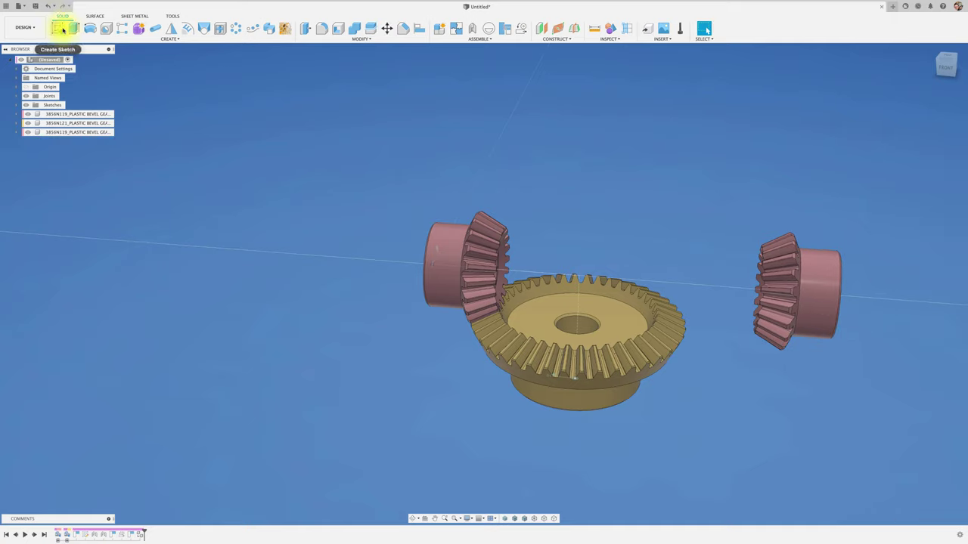
Sketch a 28 mm horizontal construction line from the ring gear's centre axis in Front view.
{"action": "left_click", "coordinate": [61, 30]}
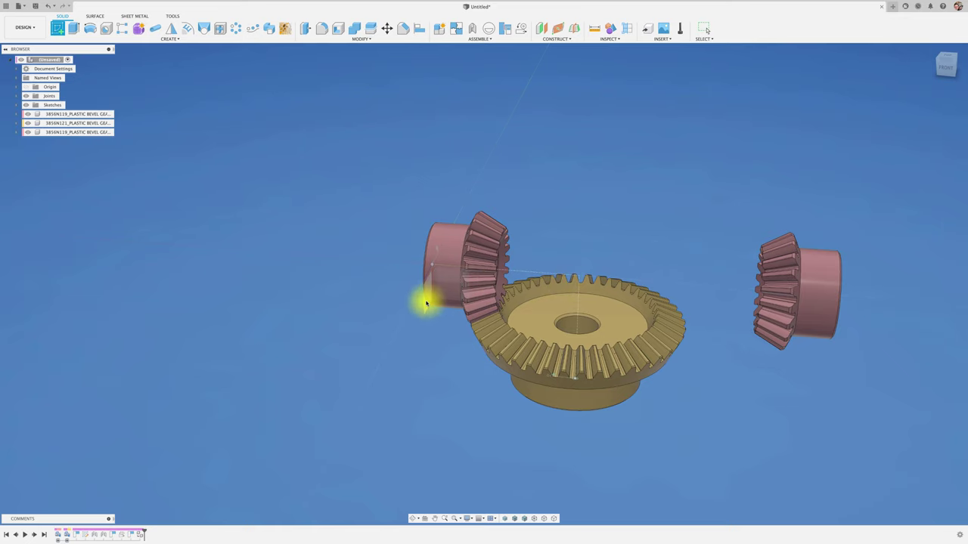
{"action": "left_click", "coordinate": [450, 295]}
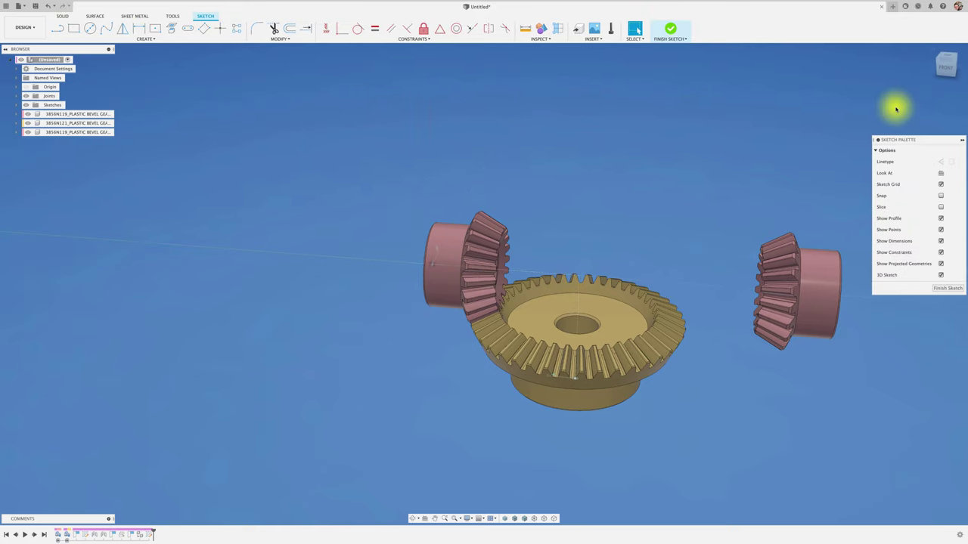
{"action": "left_click", "coordinate": [949, 71]}
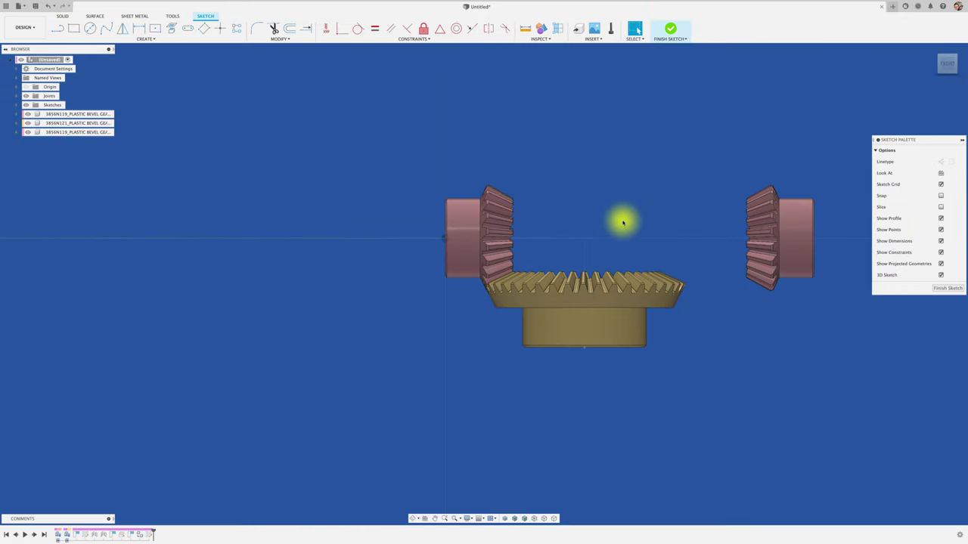
{"action": "left_click", "coordinate": [59, 30]}
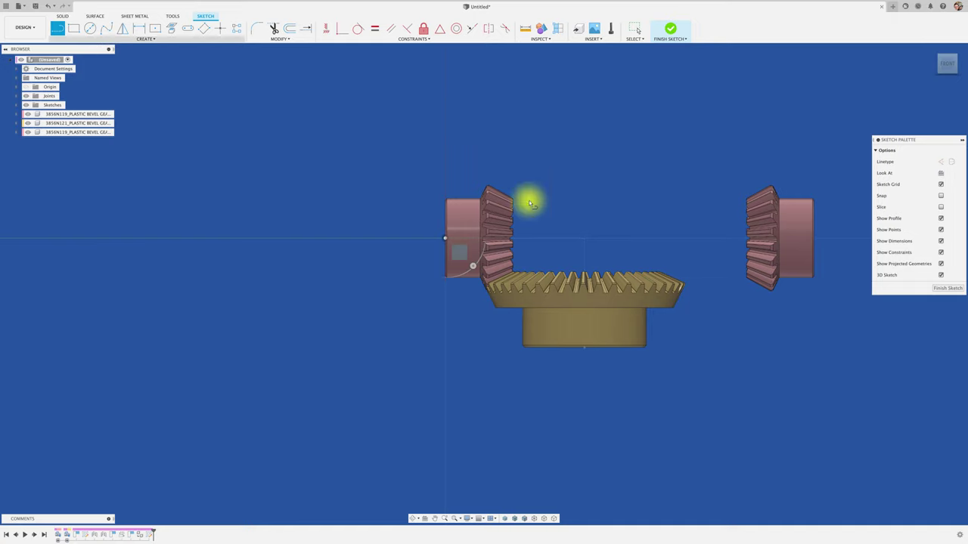
{"action": "left_click", "coordinate": [584, 239]}
{"action": "type", "text": "28"}
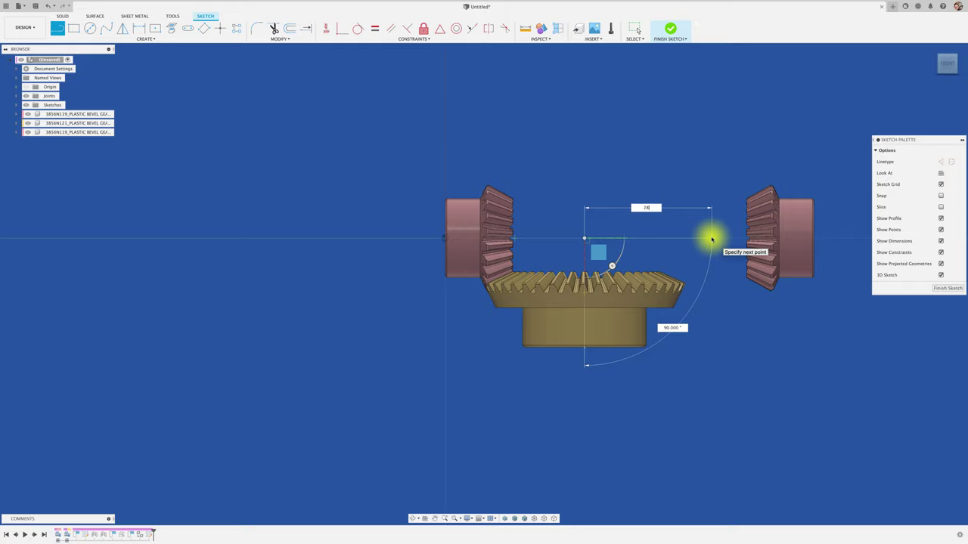
{"action": "key", "text": "Return"}
{"action": "key", "text": "Escape"}
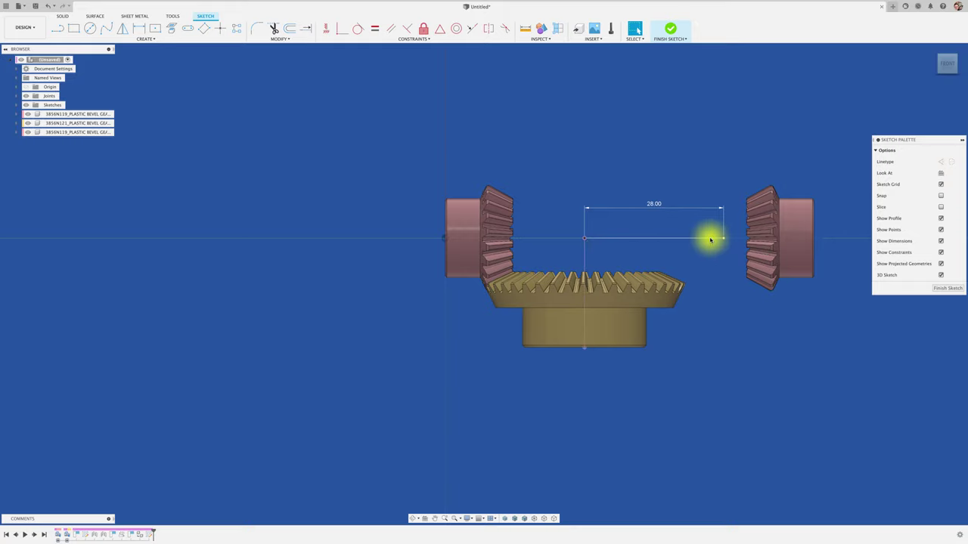
{"action": "left_click", "coordinate": [942, 163]}
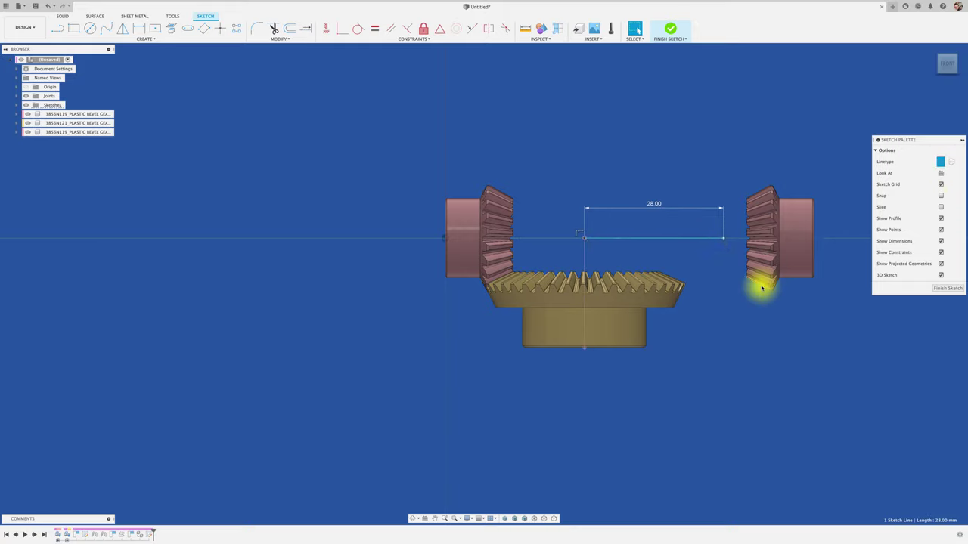
{"action": "left_click", "coordinate": [945, 288]}
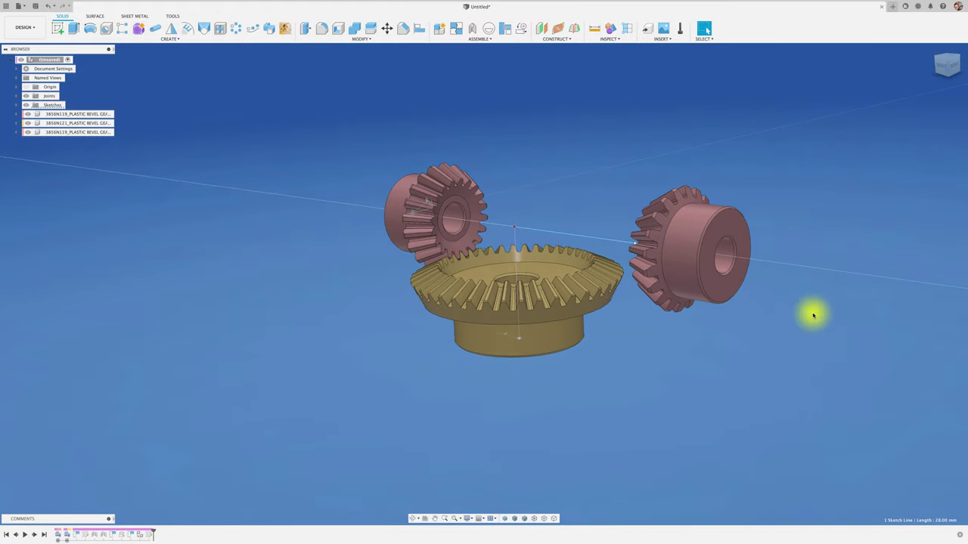
Joint the copied pinion's hub centre to the 28 mm line's endpoint and check the mesh.
{"action": "key", "text": "j"}
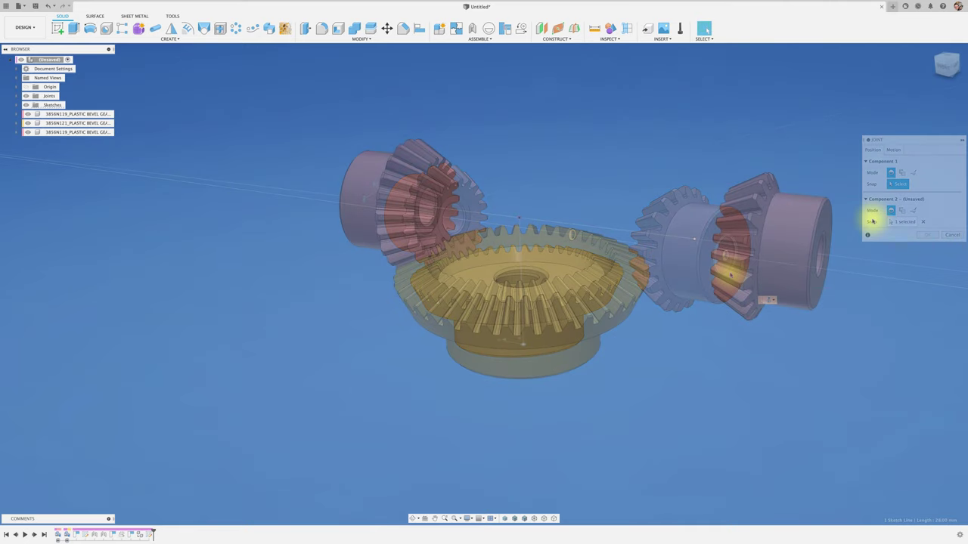
{"action": "key", "text": "Escape"}
{"action": "key", "text": "j"}
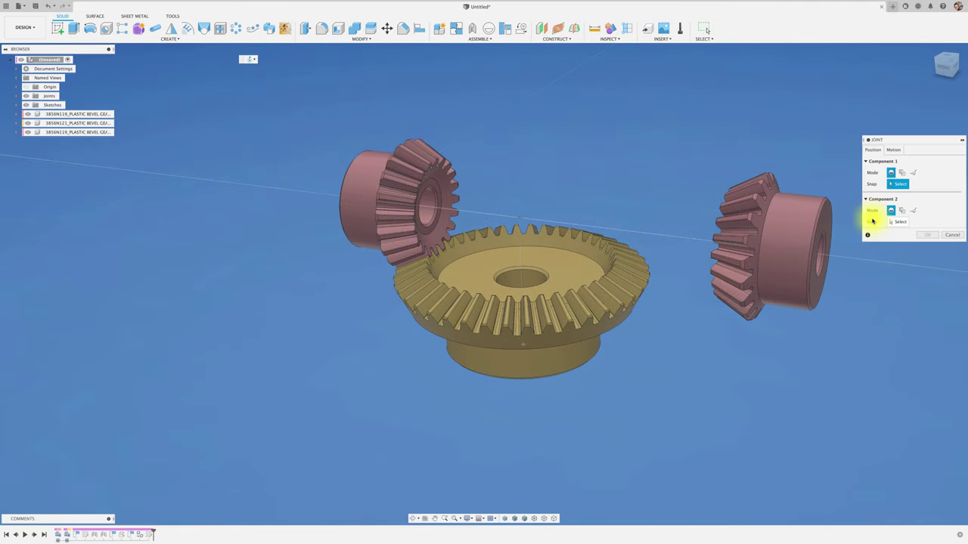
{"action": "left_click", "coordinate": [827, 239]}
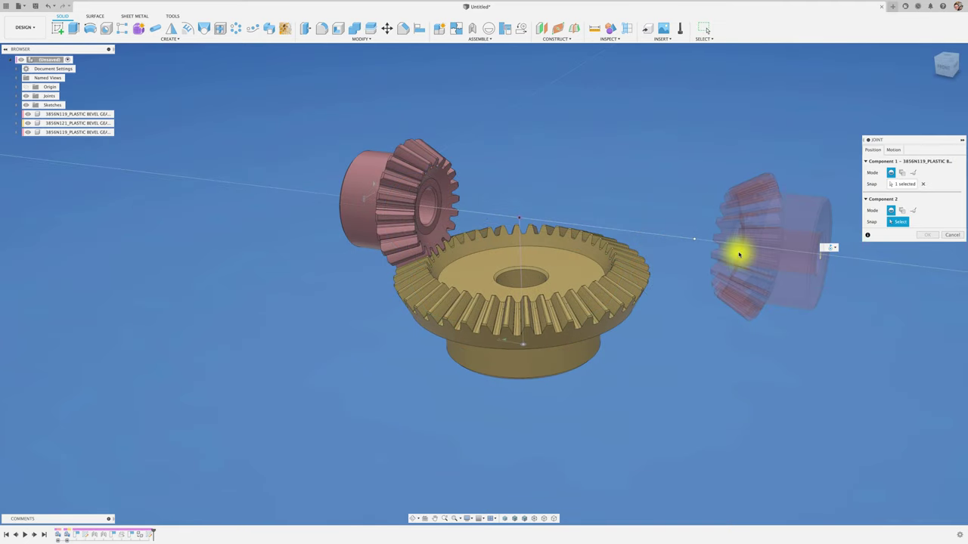
{"action": "left_click", "coordinate": [688, 240]}
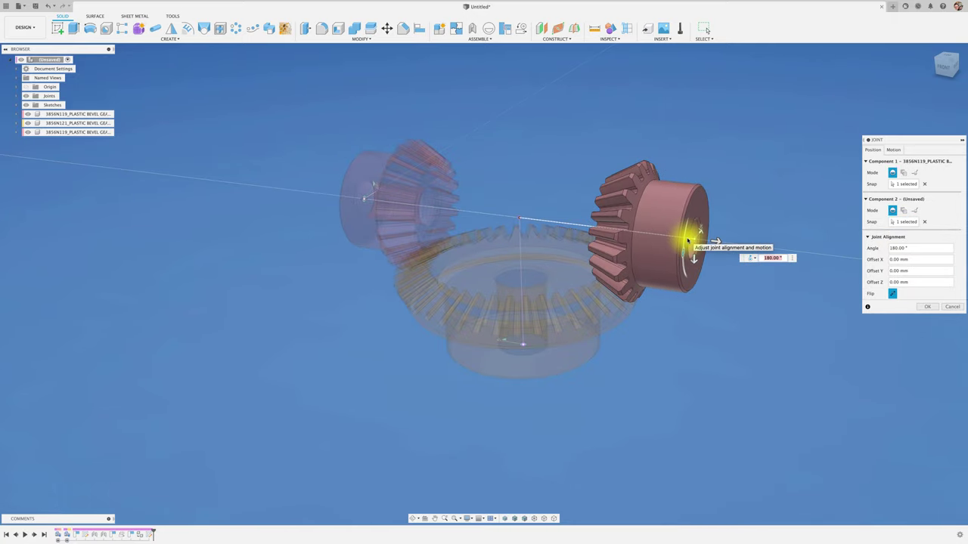
{"action": "left_click", "coordinate": [924, 306]}
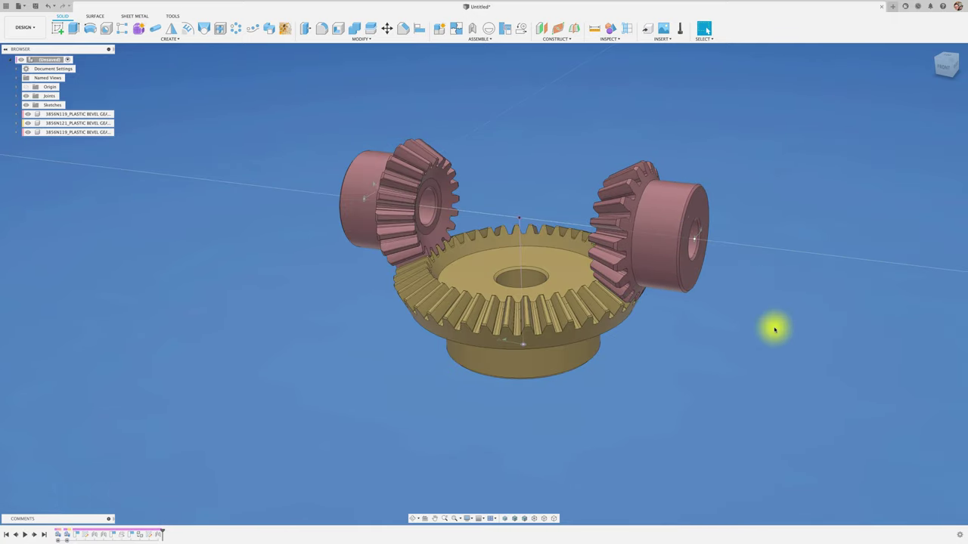
{"action": "mouse_move", "coordinate": [775, 328]}
{"action": "middle_mouse_down", "text": "shift"}
{"action": "mouse_move", "coordinate": [728, 302]}
{"action": "mouse_move", "coordinate": [711, 245]}
{"action": "middle_mouse_up", "text": "shift"}
{"action": "left_click_drag", "start_coordinate": [711, 244], "coordinate": [716, 218]}
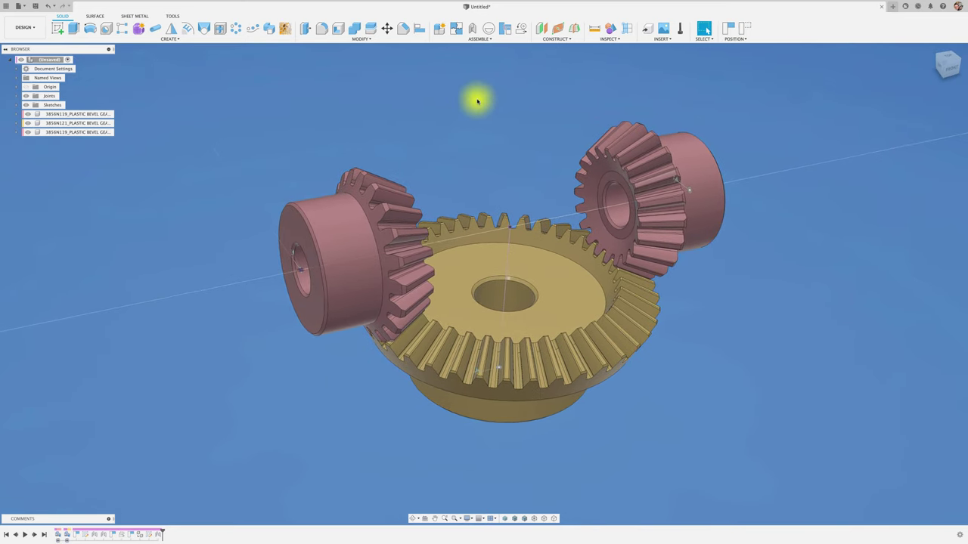
Start a motion link from the right pinion's Rev4 joint to the ring gear's Rev2 joint.
{"action": "left_click", "coordinate": [523, 32]}
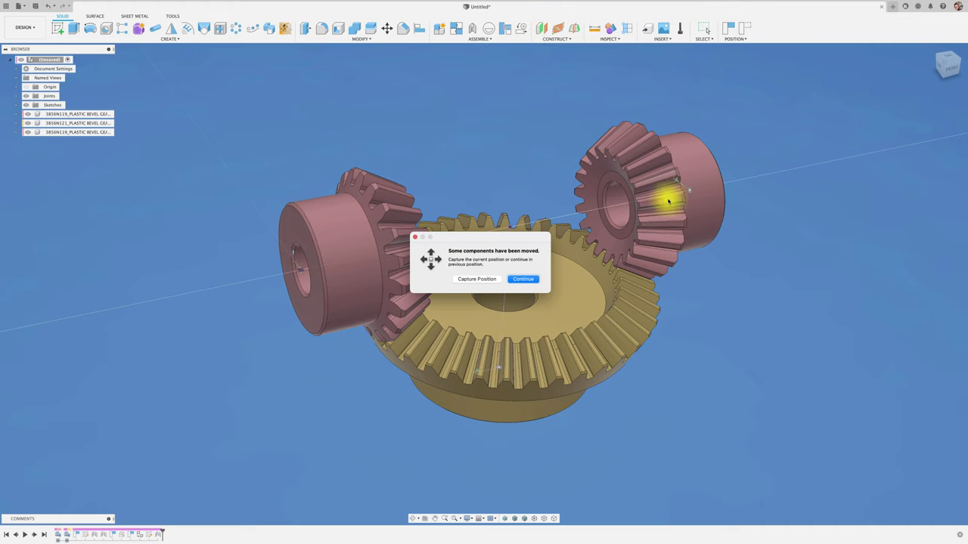
{"action": "left_click", "coordinate": [474, 278]}
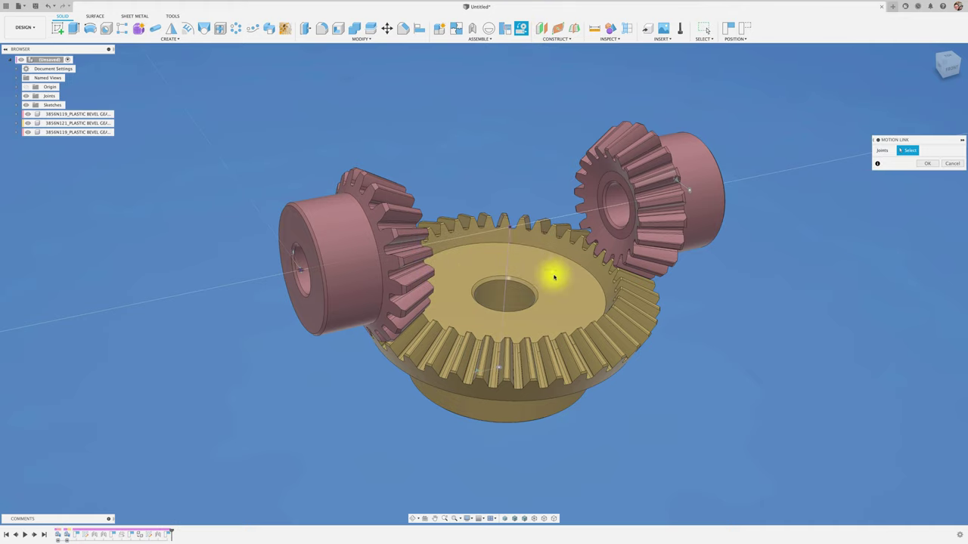
{"action": "left_click", "coordinate": [678, 197]}
{"action": "left_click", "coordinate": [479, 372]}
{"action": "type", "text": "360*20/40"}
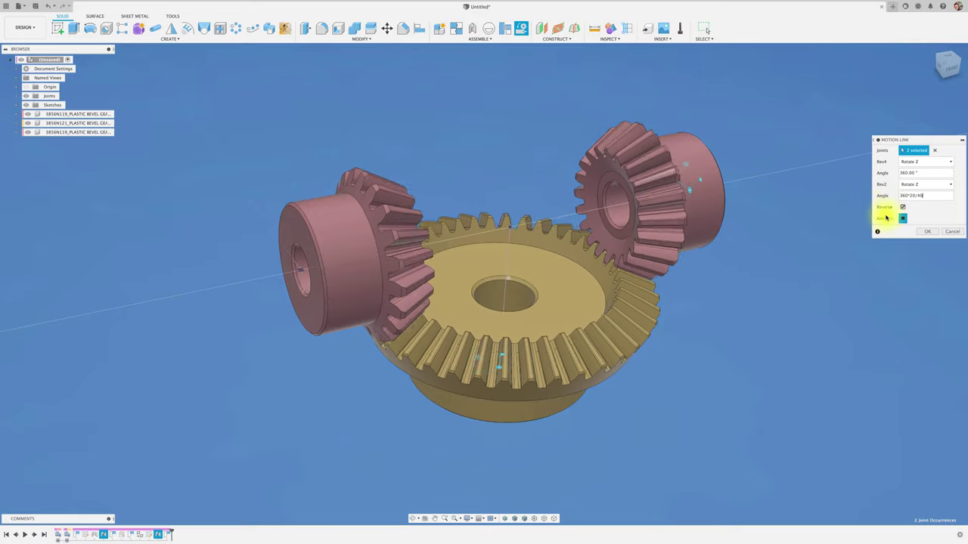
Confirm the reversed 360*20/40 motion link and drag the right pinion to test it.
{"action": "left_click", "coordinate": [926, 231]}
{"action": "scroll", "coordinate": [745, 277], "scroll_direction": "up", "scroll_amount": 2}
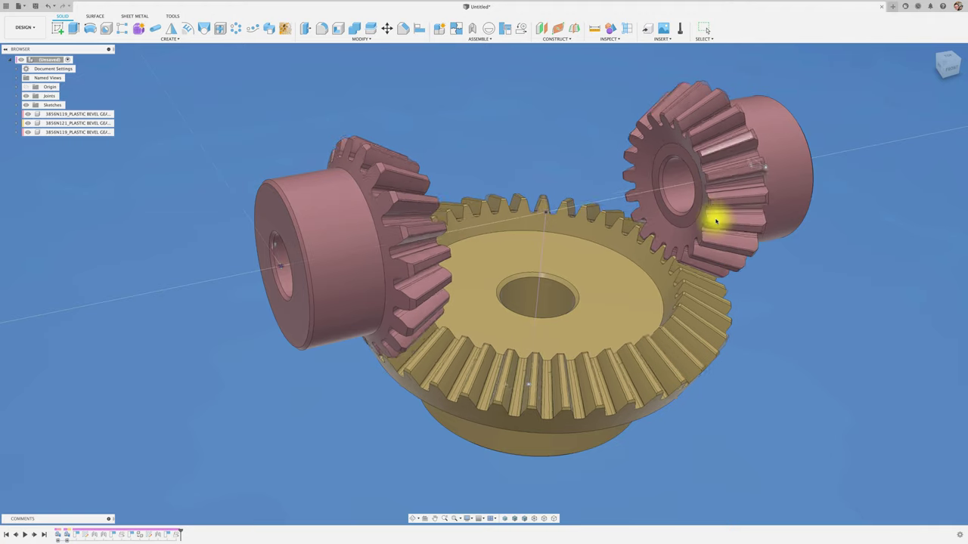
{"action": "middle_click_drag", "start_coordinate": [719, 249], "coordinate": [711, 241], "text": "shift"}
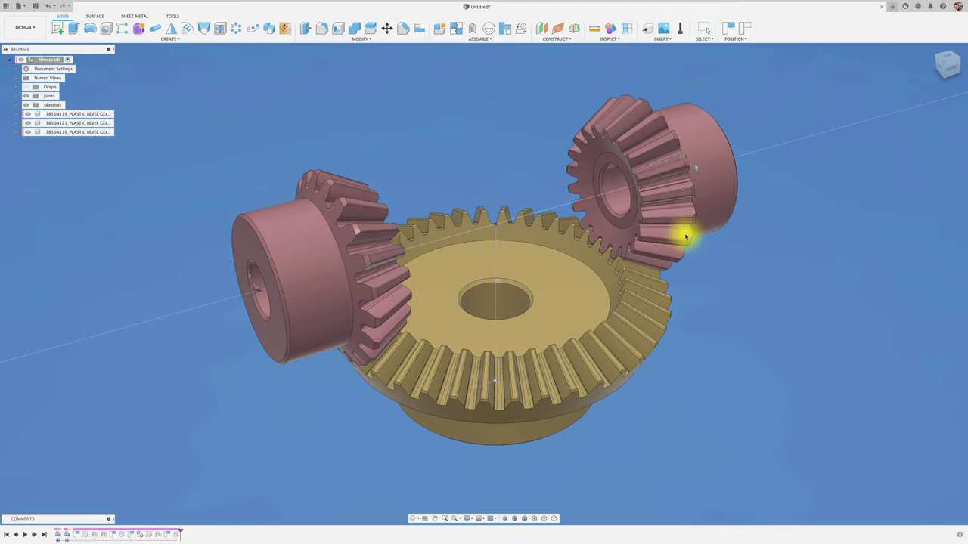
{"action": "left_click_drag", "start_coordinate": [710, 241], "coordinate": [731, 259]}
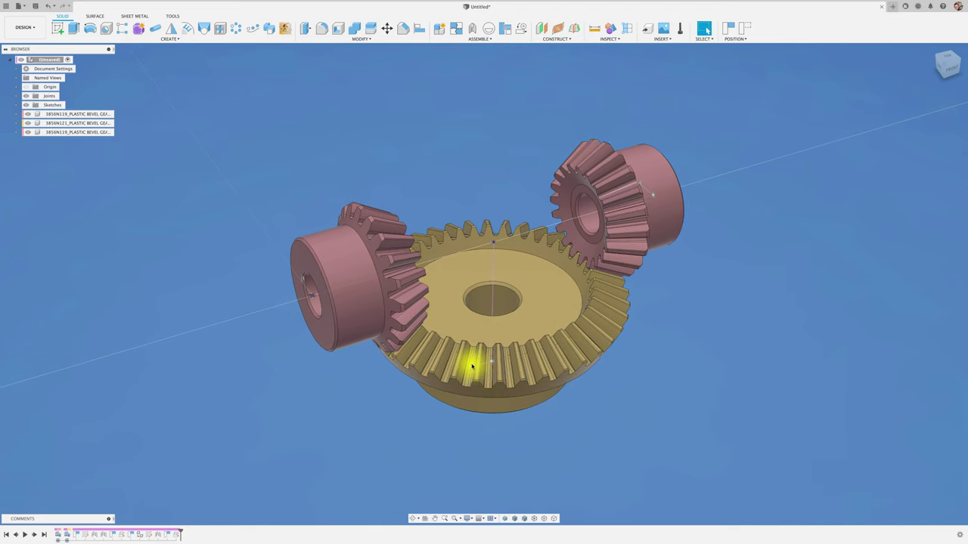
Animate the ring gear's joint so both linked pinions spin with it.
{"action": "right_click", "coordinate": [469, 368]}
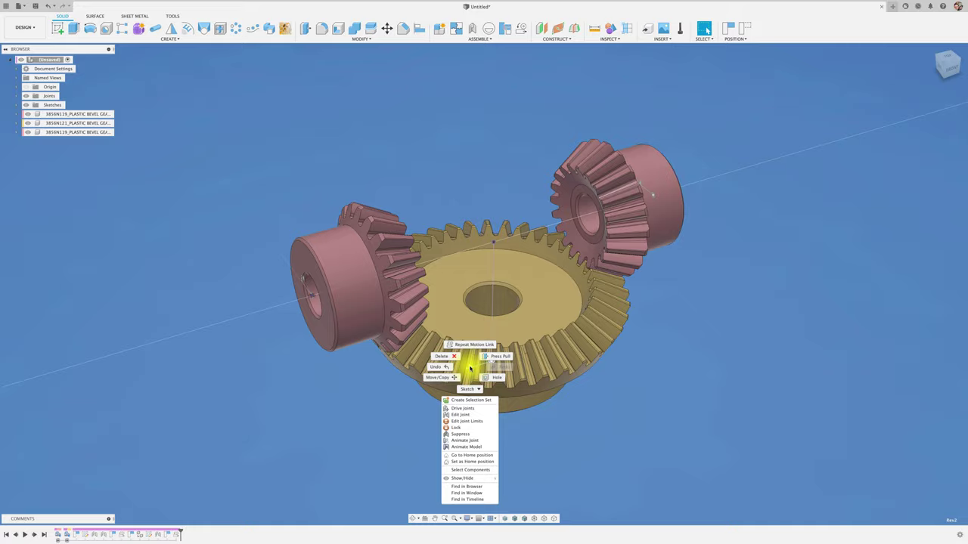
{"action": "left_click", "coordinate": [483, 448]}
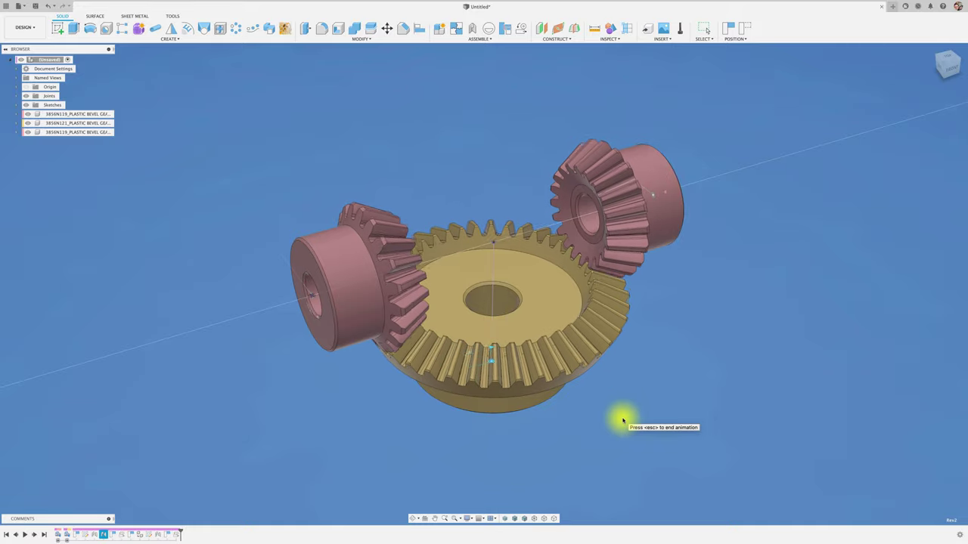